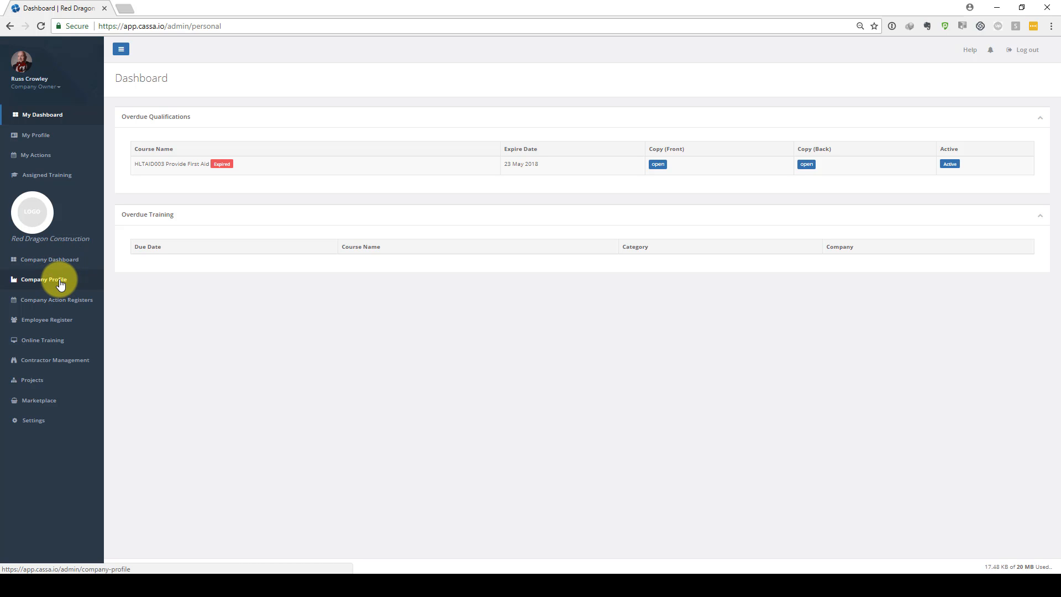
# Open the company profile and enter the company's ABN in its general information
pyautogui.click(60, 283)
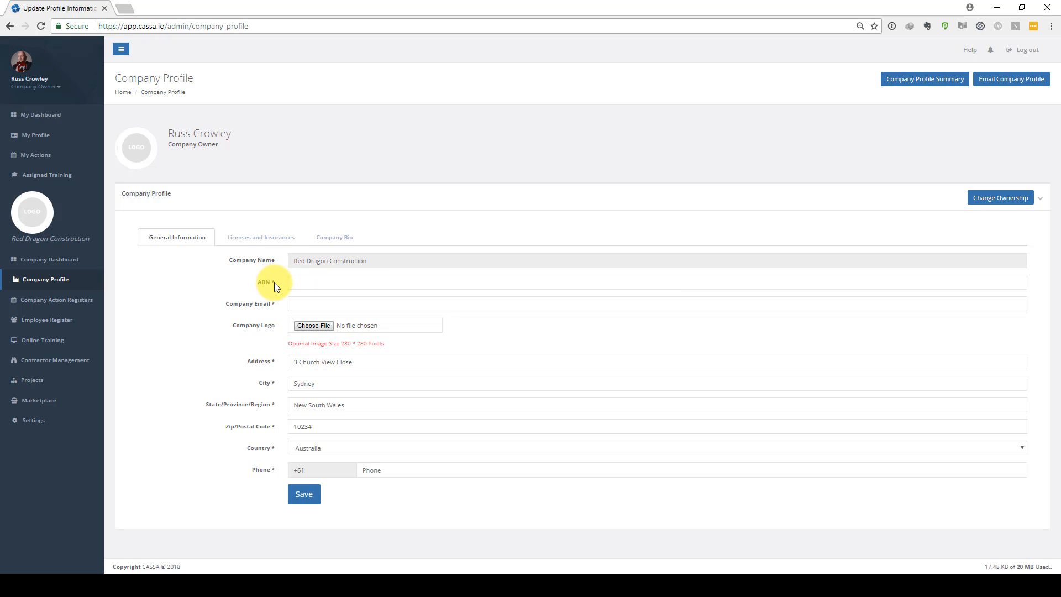
pyautogui.click(295, 280)
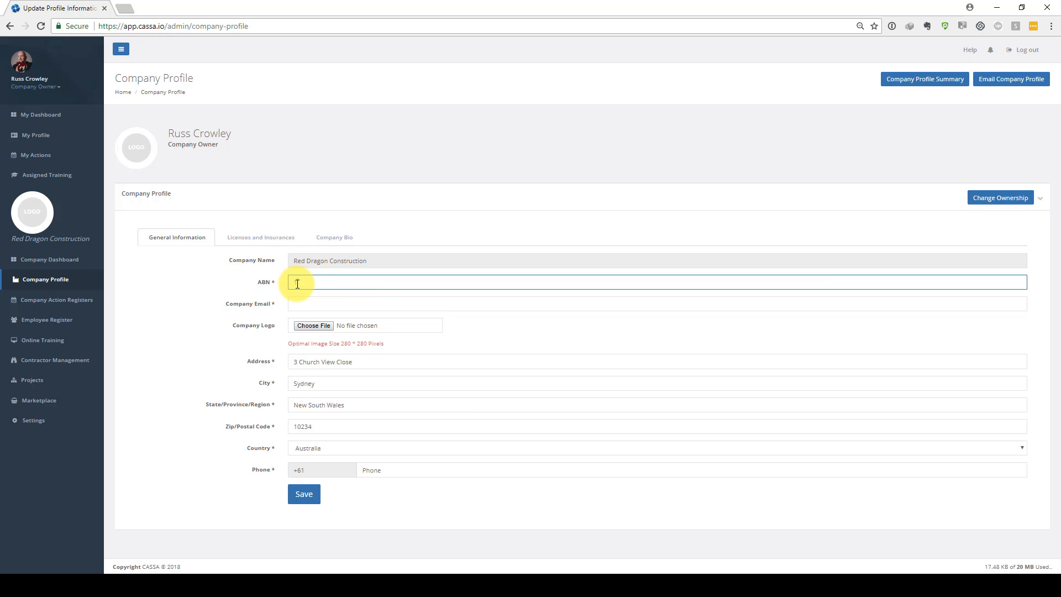
pyautogui.write('123456789')
# Fill in the company e-mail address
pyautogui.click(333, 301)
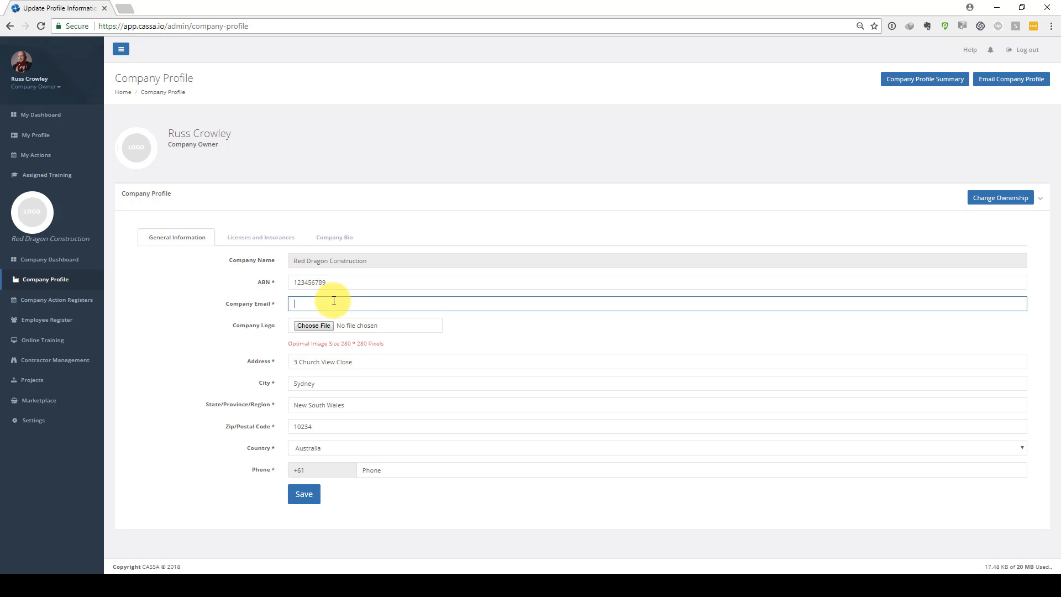
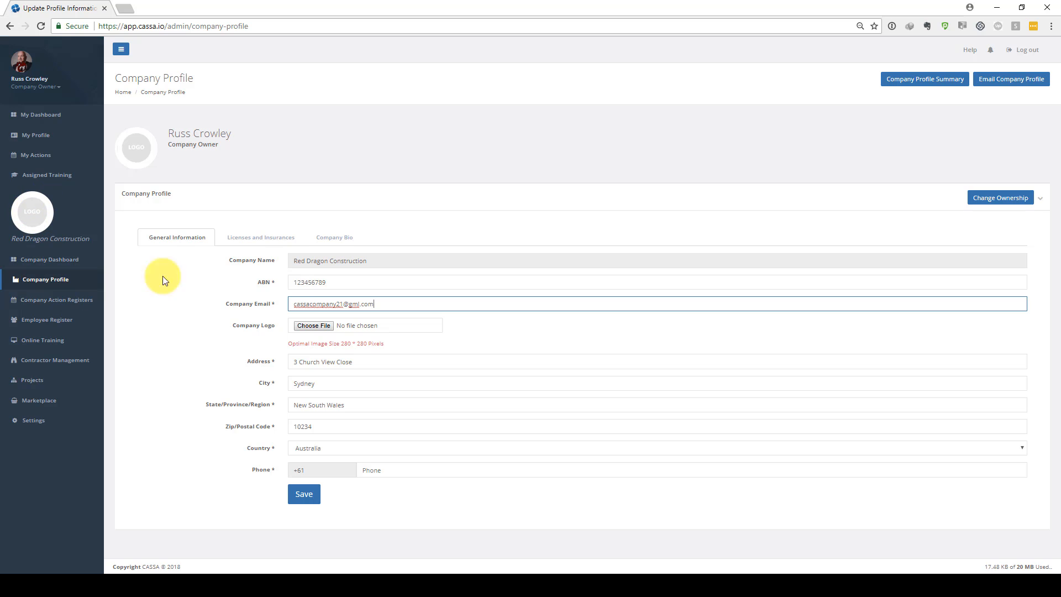
# Upload RDC_Logo.png as the company logo
pyautogui.click(307, 326)
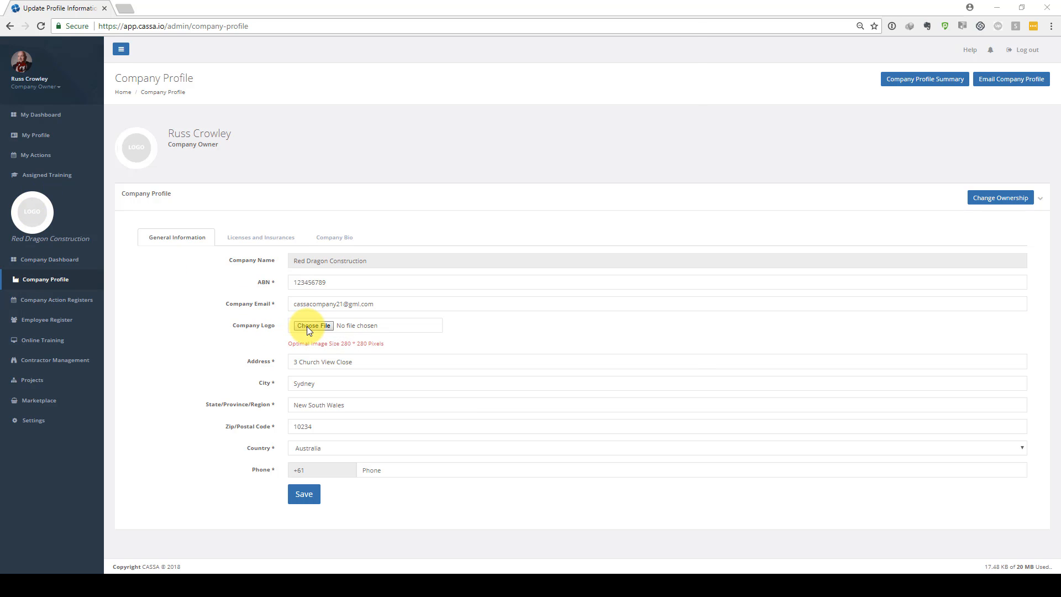
pyautogui.doubleClick(208, 78)
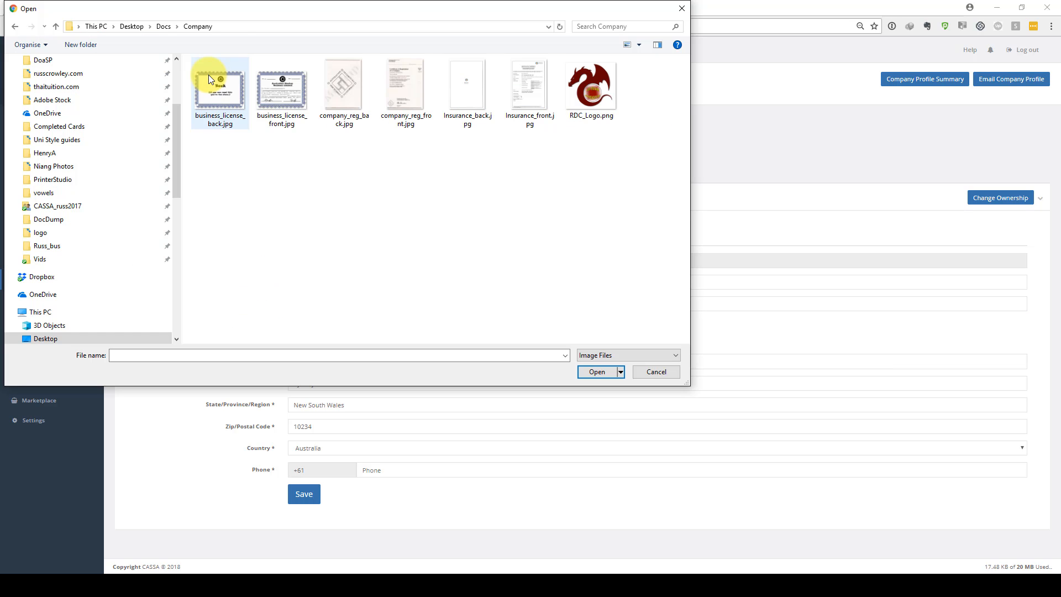
pyautogui.click(585, 80)
pyautogui.doubleClick(585, 80)
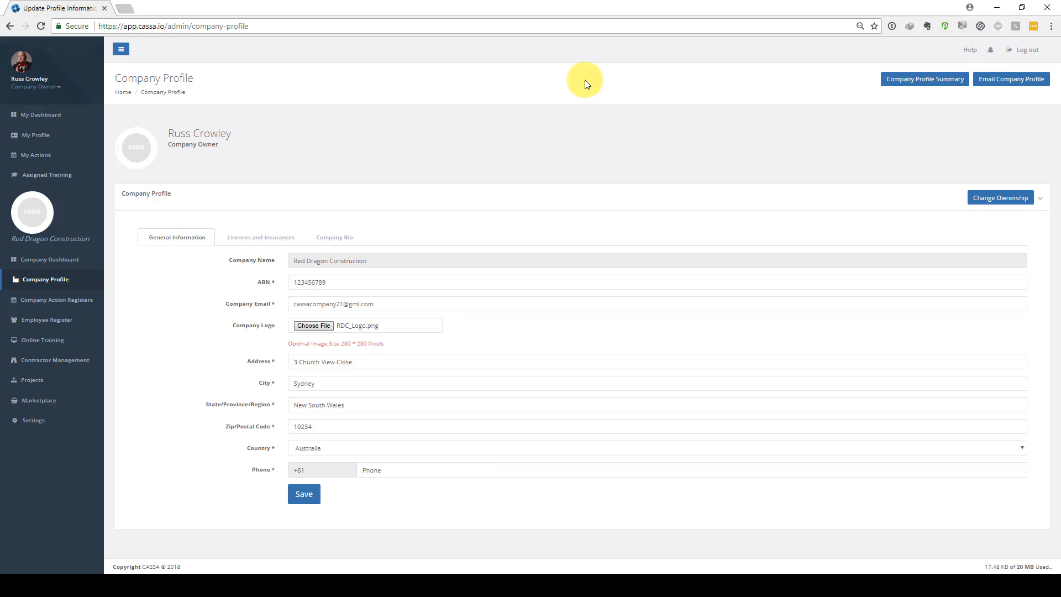
# Enter the company phone number using the autofill suggestion for address details, then save the general information
pyautogui.click(391, 471)
pyautogui.write('123456789')
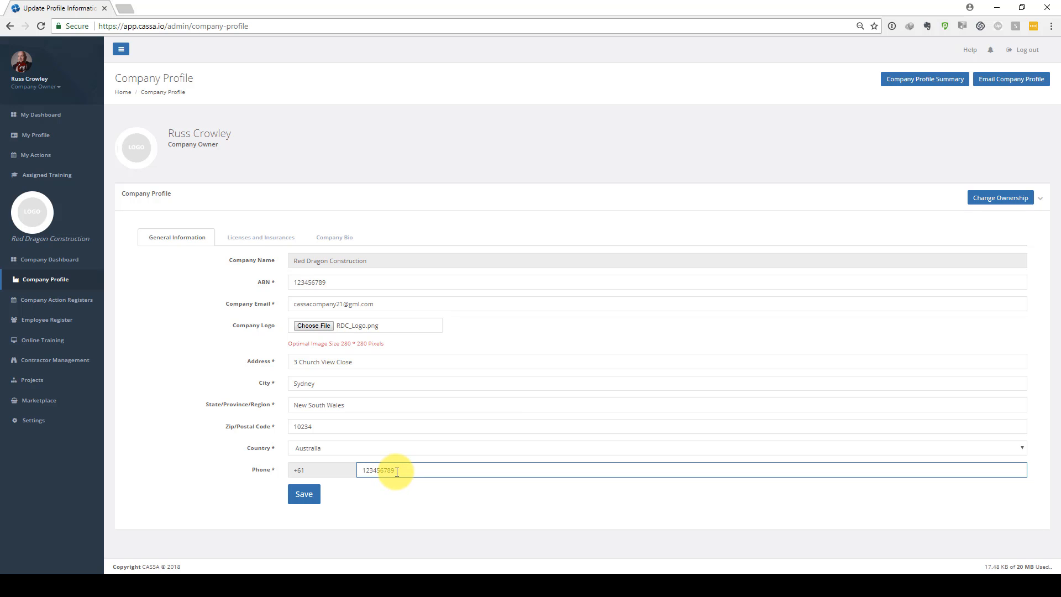
pyautogui.press('BackSpace')
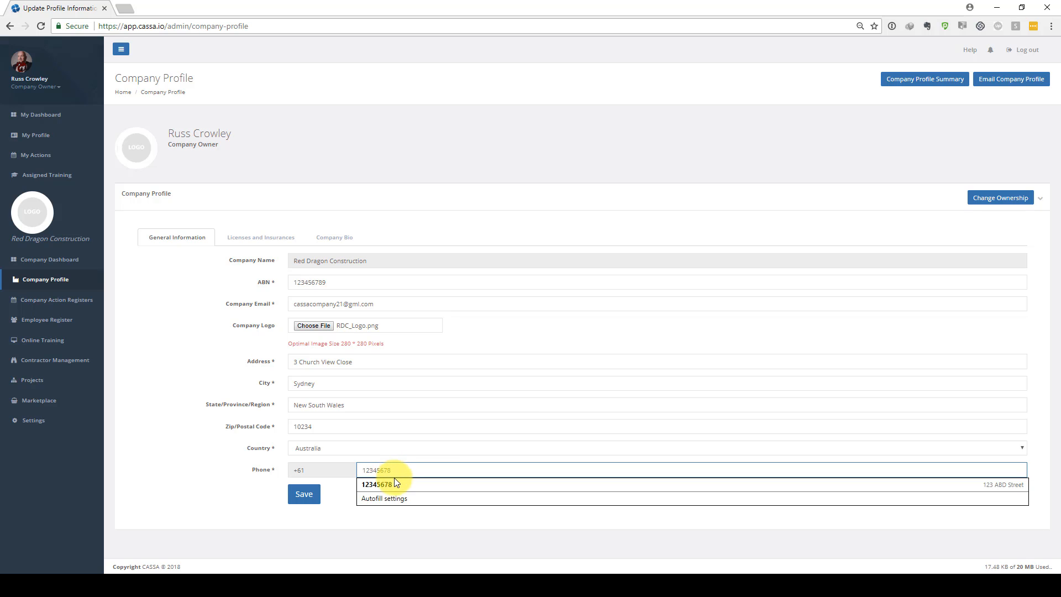
pyautogui.click(393, 481)
pyautogui.click(364, 502)
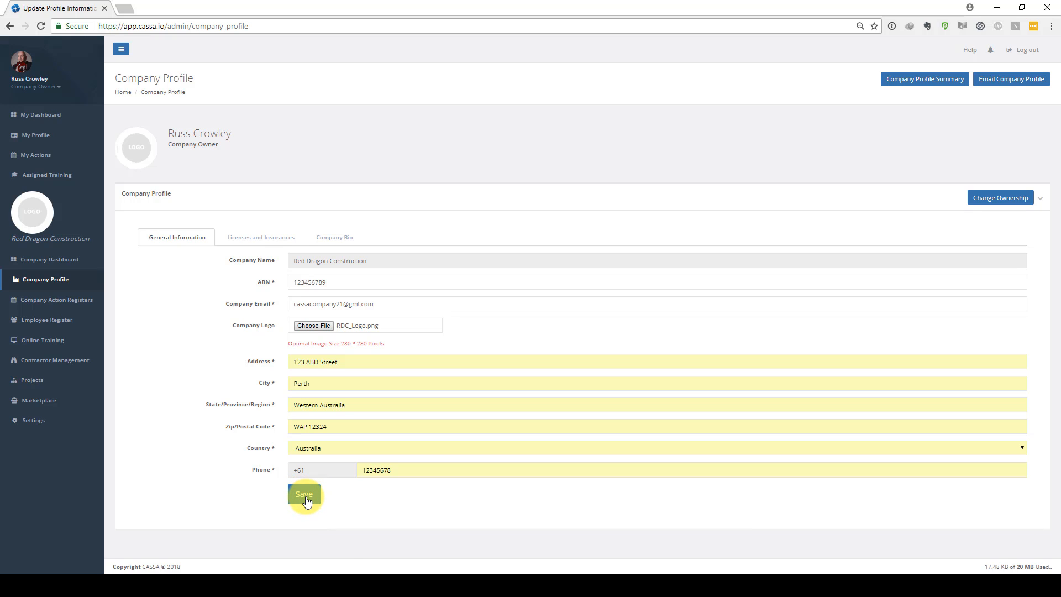
pyautogui.click(308, 500)
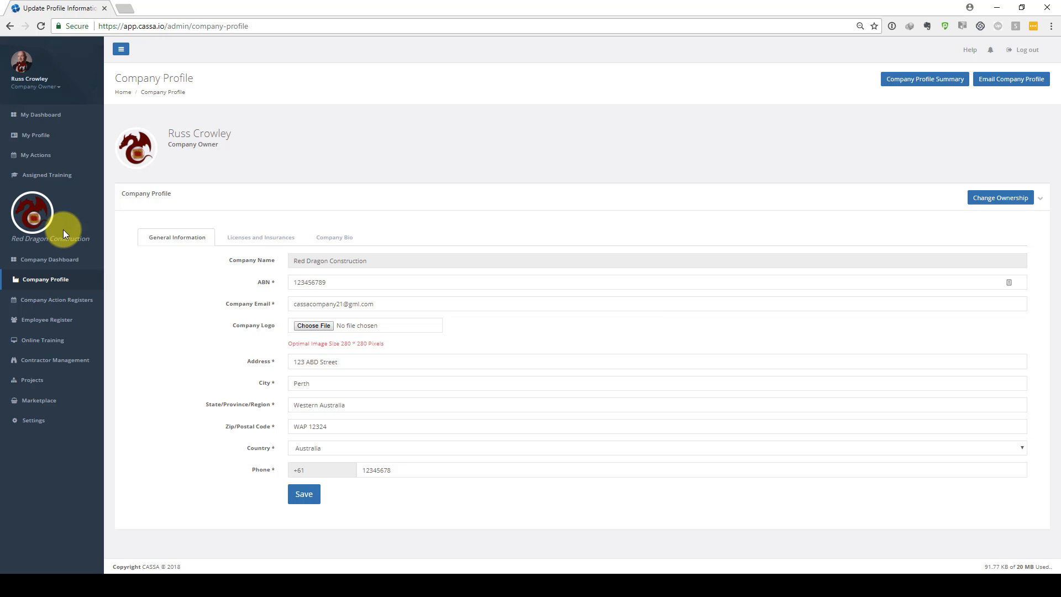
# Add a new licence and insurance entry with the description Business Insurance
pyautogui.click(261, 236)
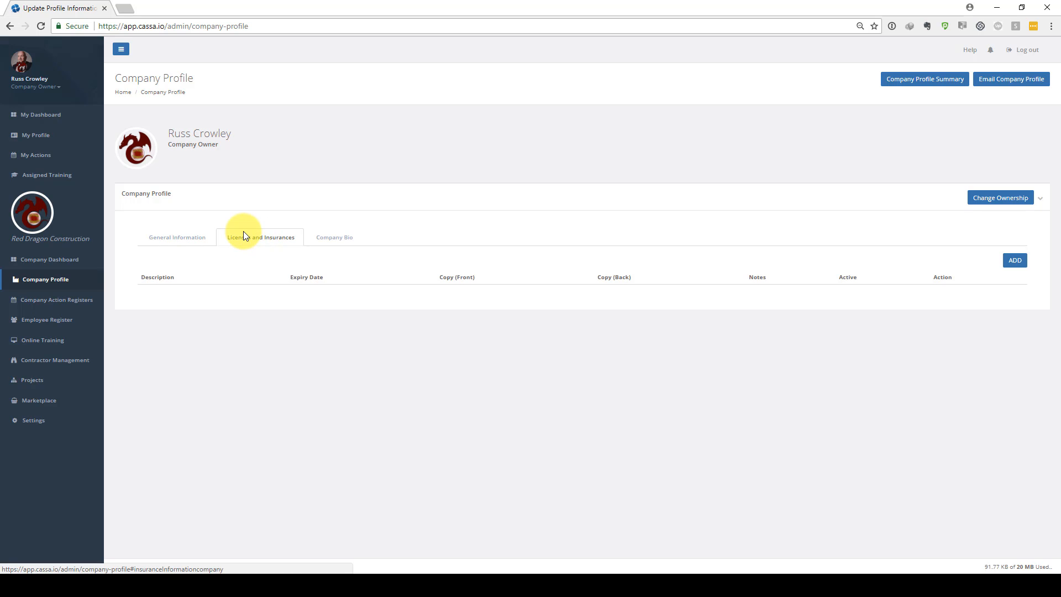
pyautogui.click(1017, 263)
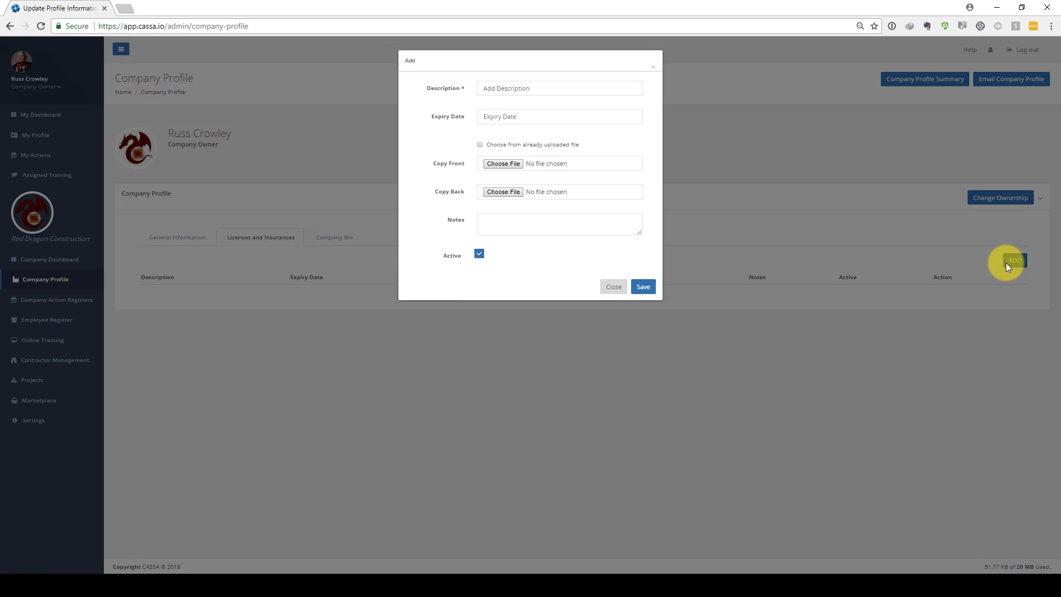
pyautogui.click(515, 88)
pyautogui.write('Licenses')
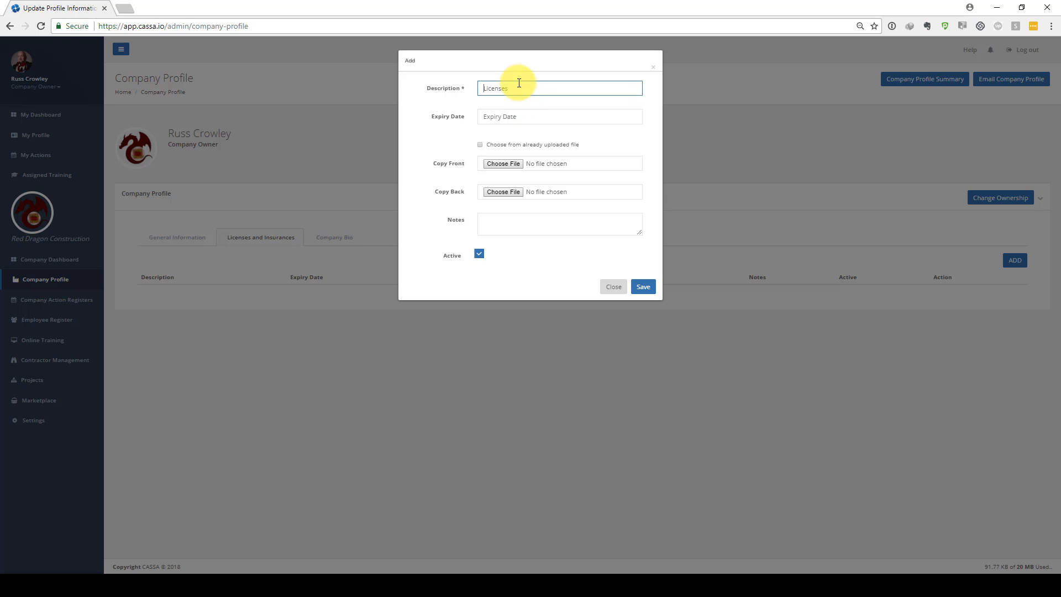
pyautogui.write('BUsness')
pyautogui.doubleClick(519, 83)
pyautogui.write('Insurance')
pyautogui.write('i')
pyautogui.press('Left')
pyautogui.press('Left')
pyautogui.press('BackSpace')
pyautogui.write('u')
# Set the entry's expiry date to 21 May 2019
pyautogui.click(524, 117)
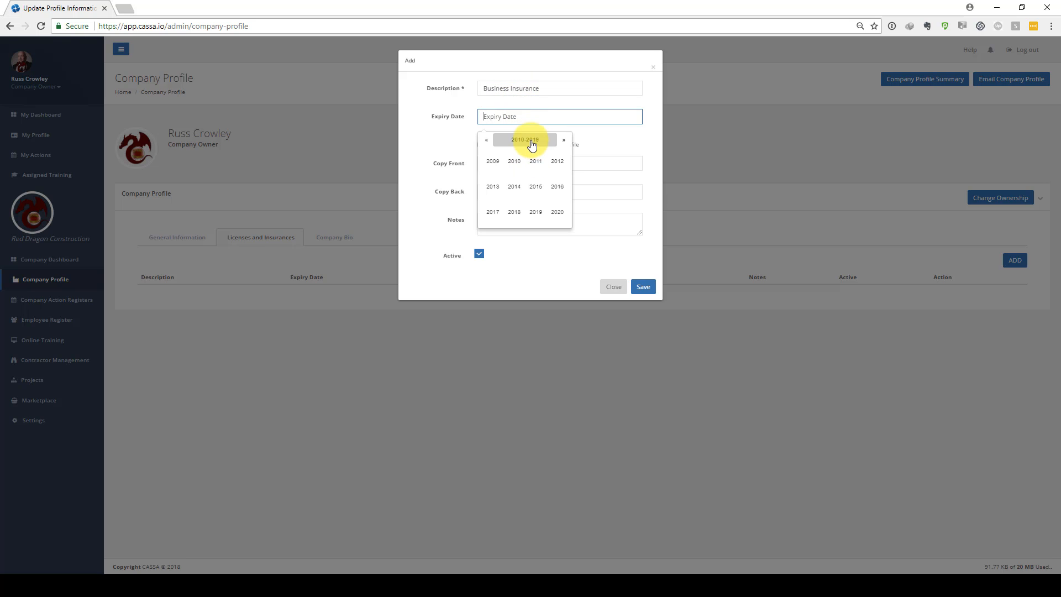
pyautogui.click(536, 211)
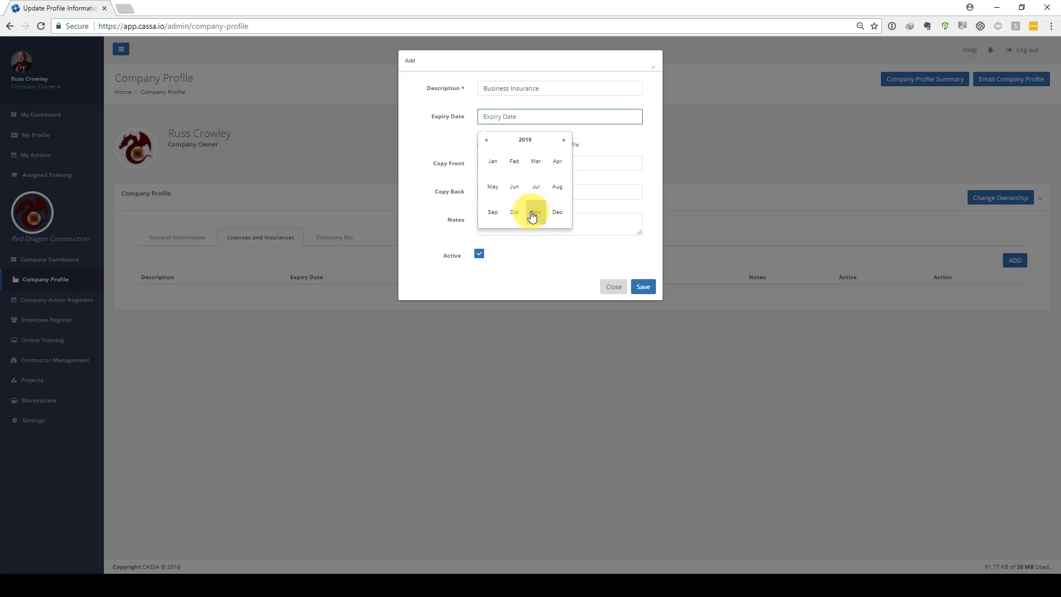
pyautogui.click(492, 186)
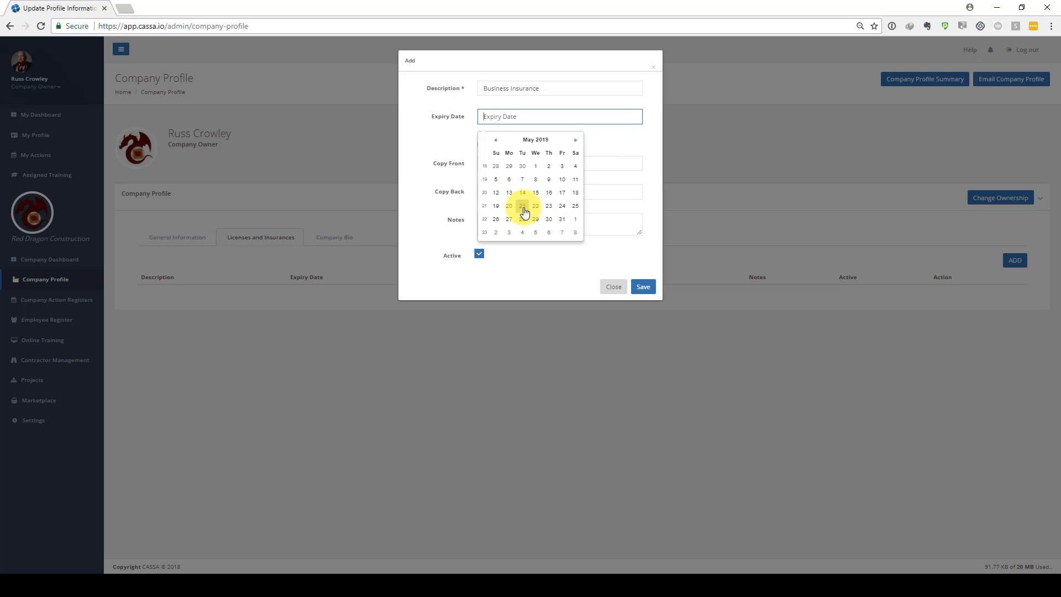
pyautogui.click(523, 207)
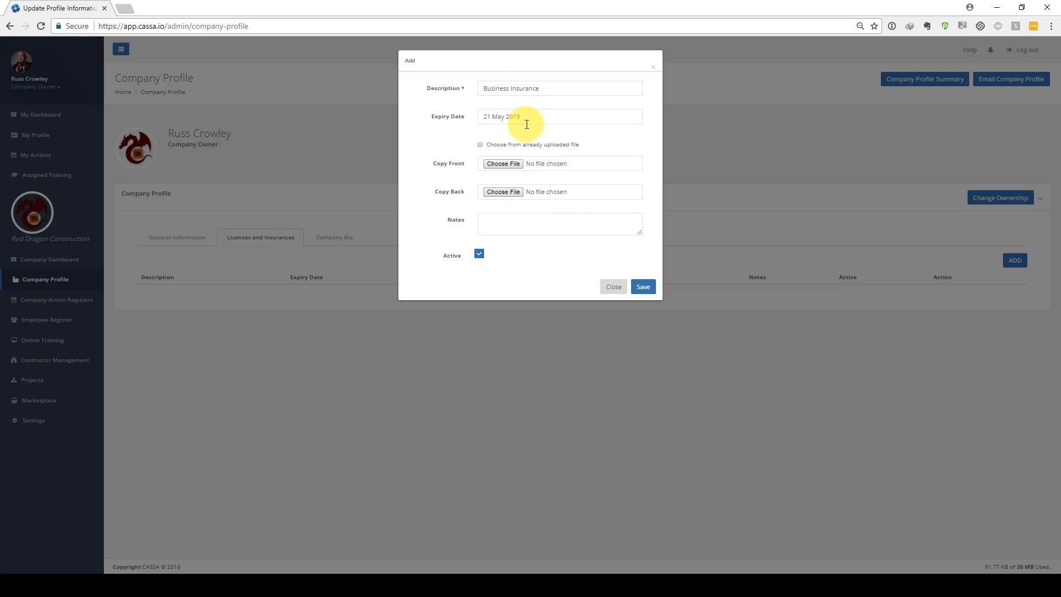
# Attach Insurance_front.jpg as the front copy of the insurance document
pyautogui.click(504, 150)
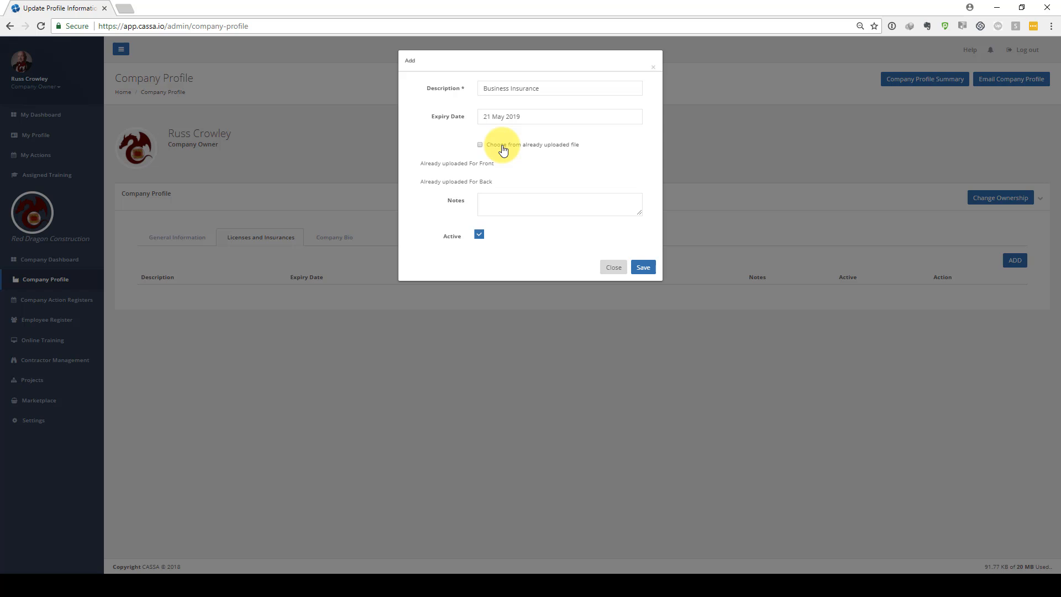
pyautogui.click(505, 146)
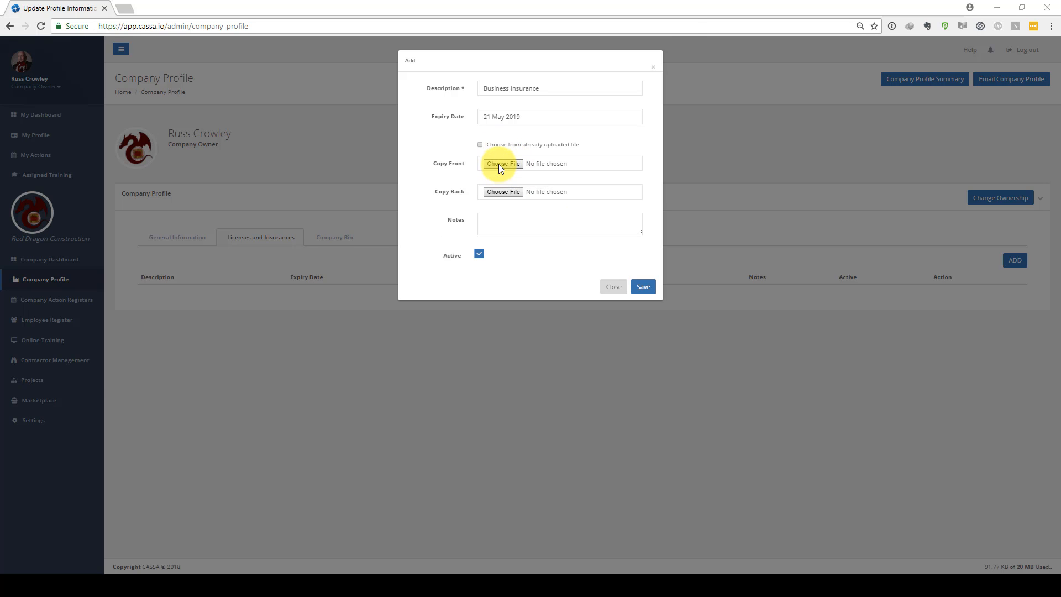
pyautogui.click(501, 165)
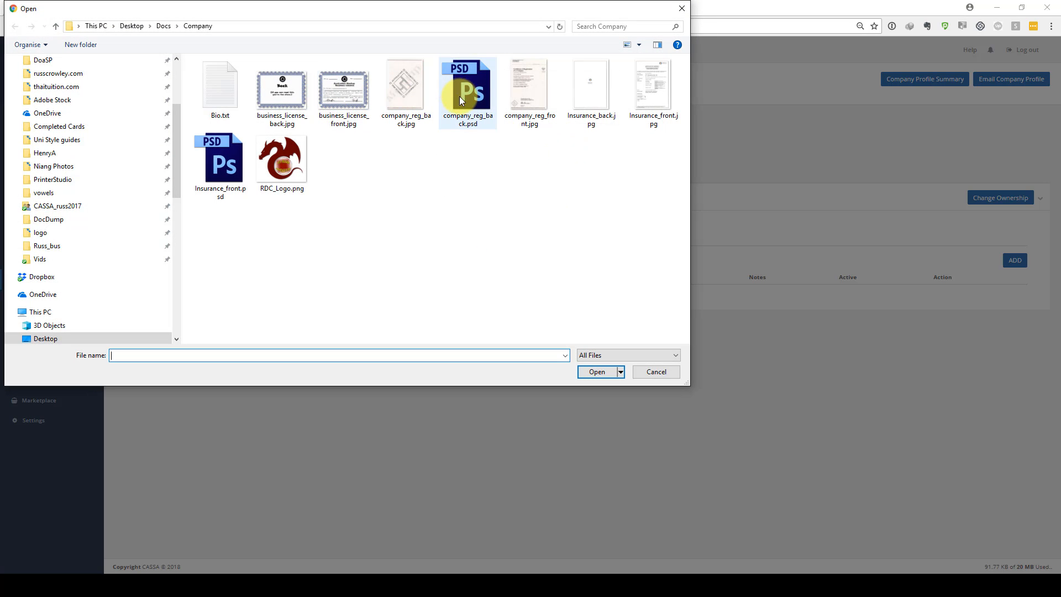
pyautogui.doubleClick(640, 96)
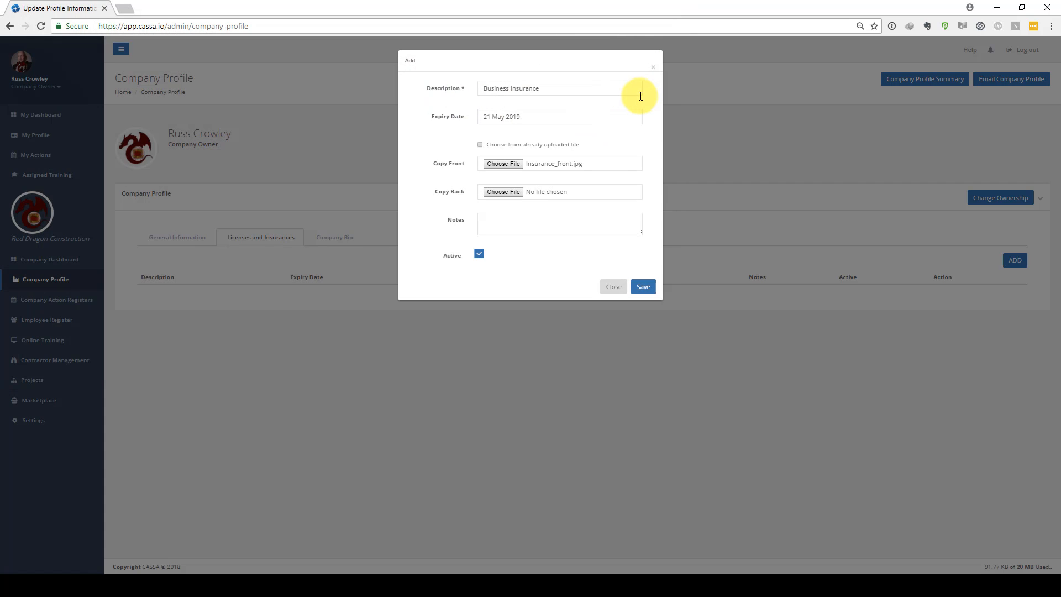
# Attach the insurance back image as the back copy and save the Business Insurance entry
pyautogui.click(502, 191)
pyautogui.doubleClick(606, 82)
pyautogui.click(643, 287)
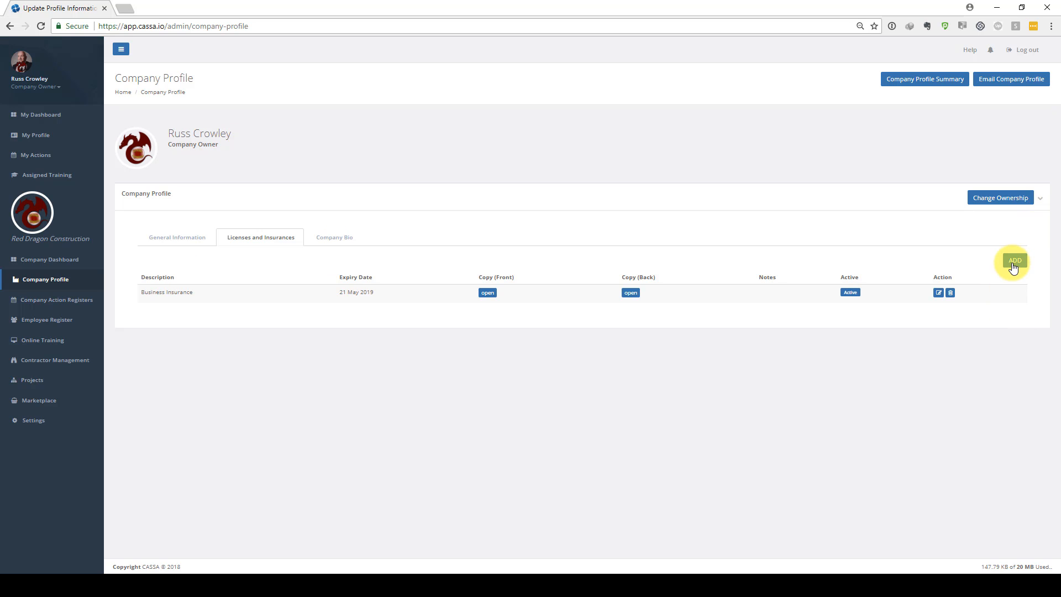
# Add another entry with the description Company License
pyautogui.click(1013, 268)
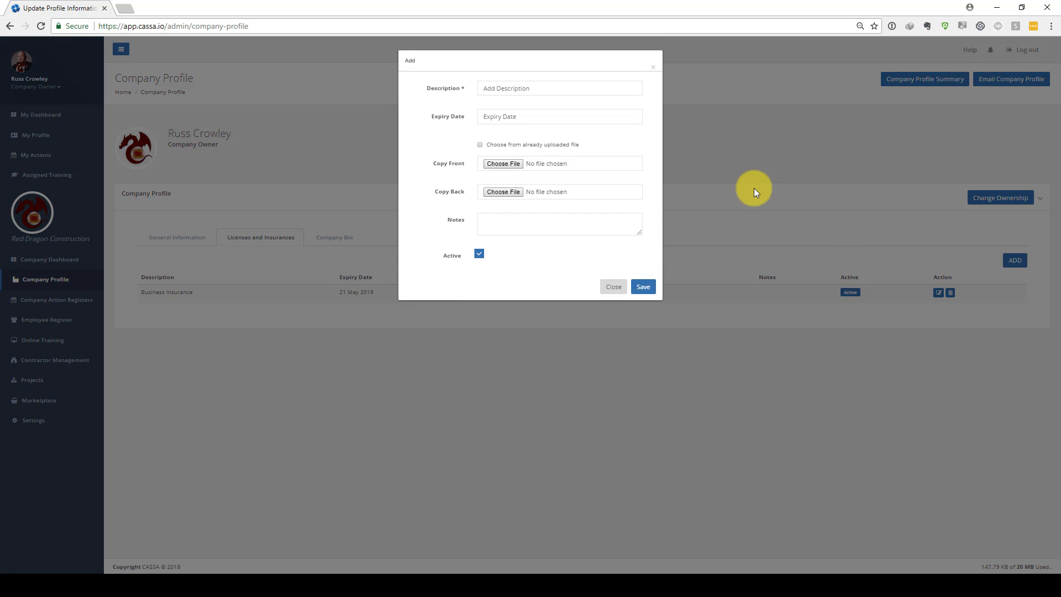
pyautogui.click(543, 88)
pyautogui.write('Company License')
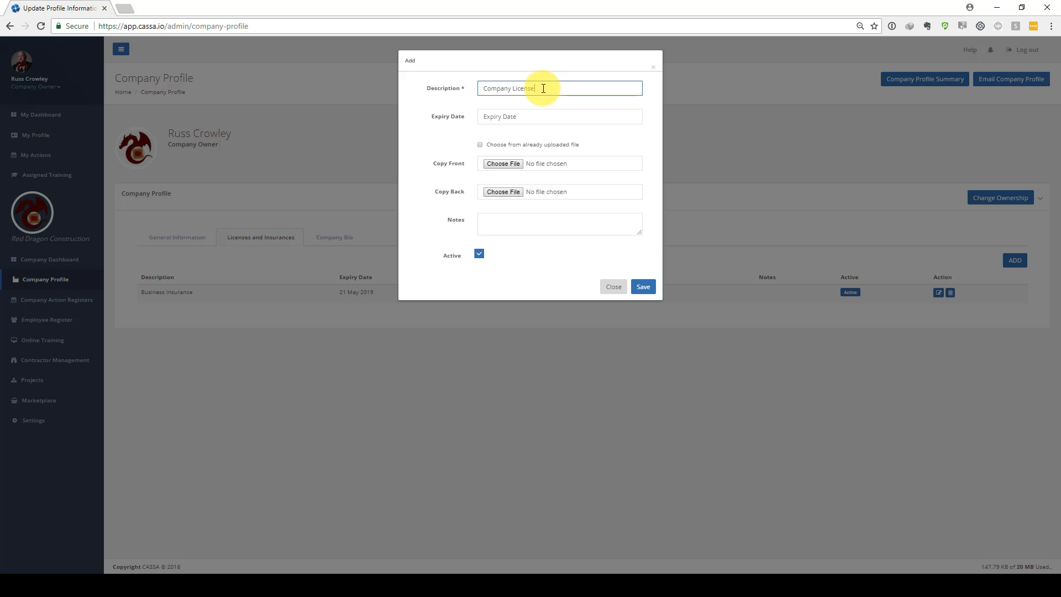
# Set the Company License expiry date to 23 May 2019
pyautogui.click(530, 115)
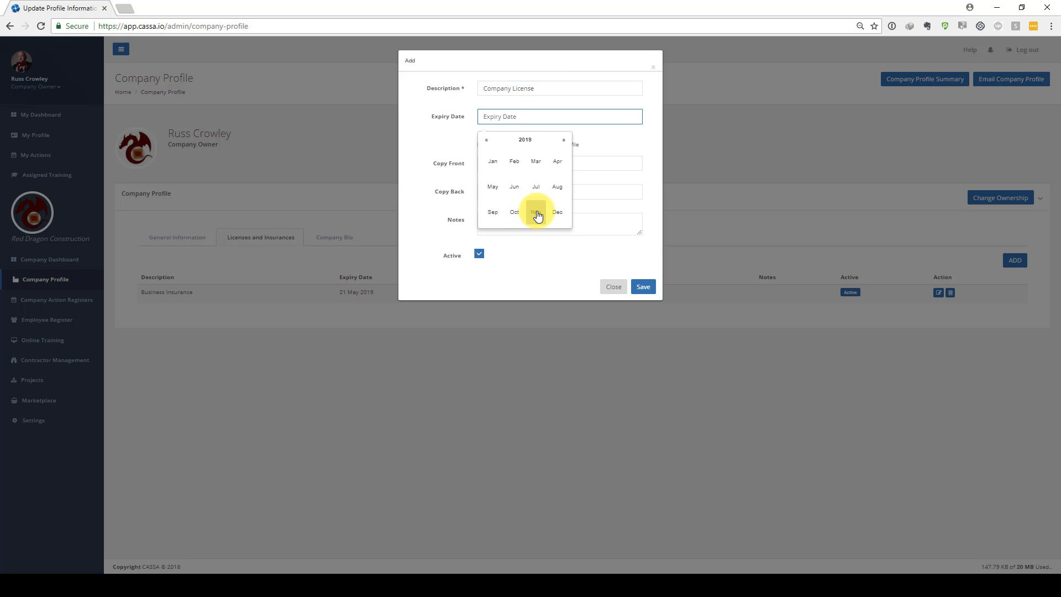
pyautogui.click(493, 186)
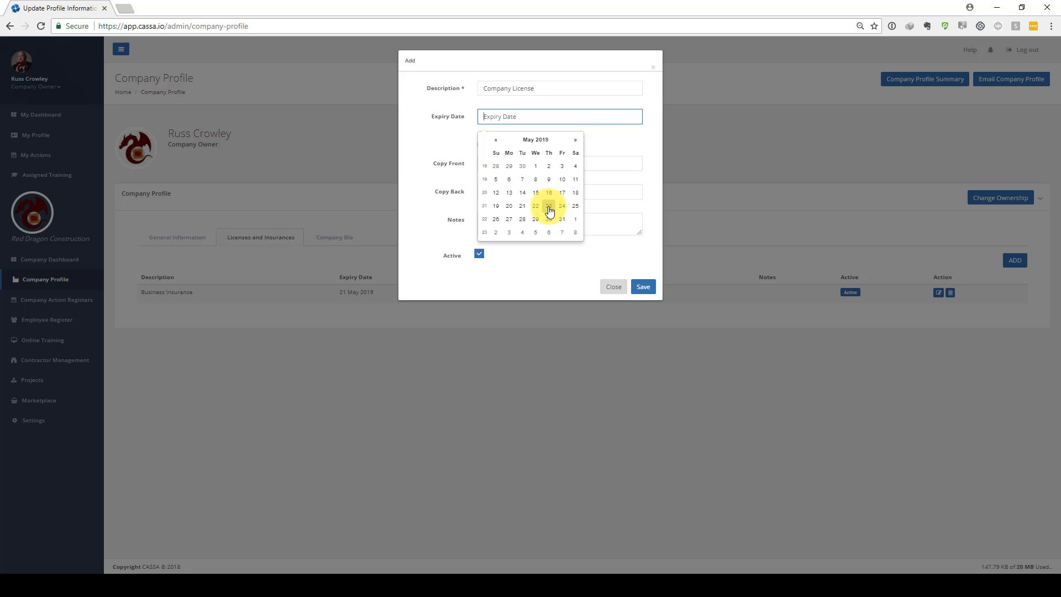
pyautogui.click(549, 209)
# Attach business_license_front.jpg as the licence's front copy
pyautogui.click(505, 163)
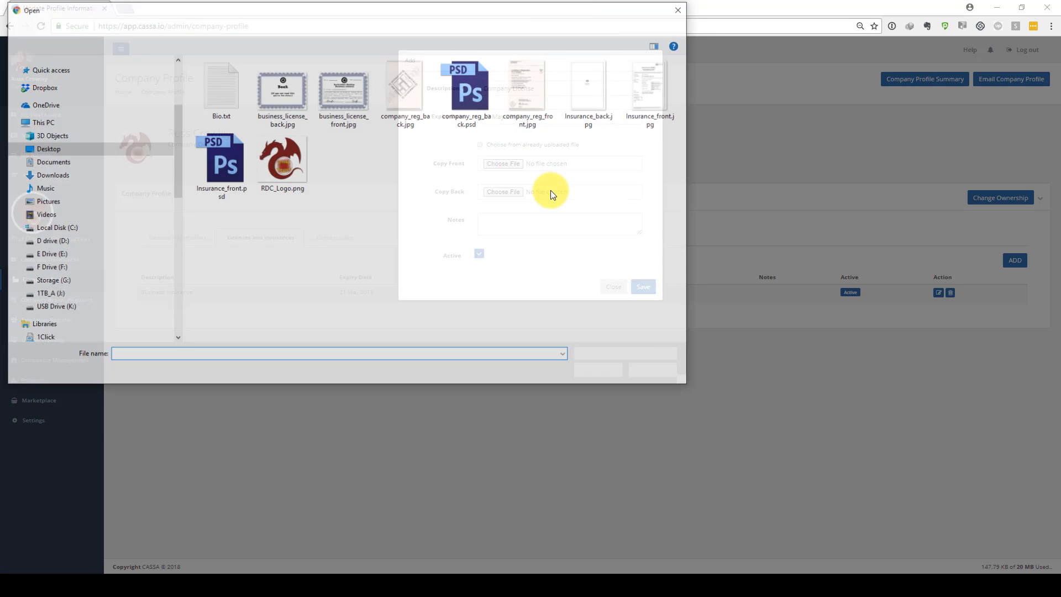
pyautogui.click(289, 89)
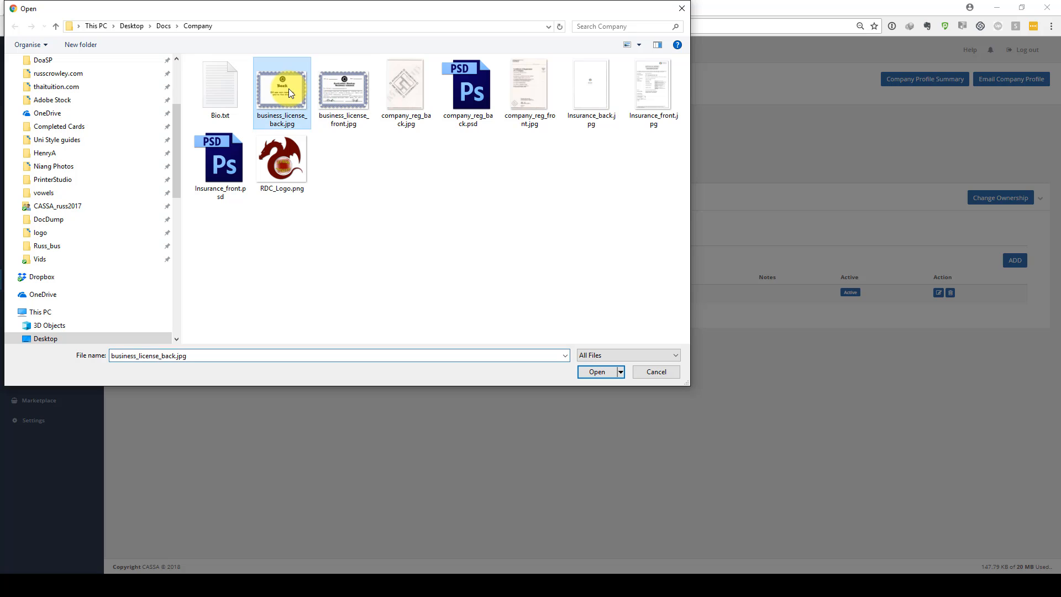
pyautogui.doubleClick(343, 91)
# Attach business_license_back.jpg as the back copy and save the Company License entry
pyautogui.click(506, 194)
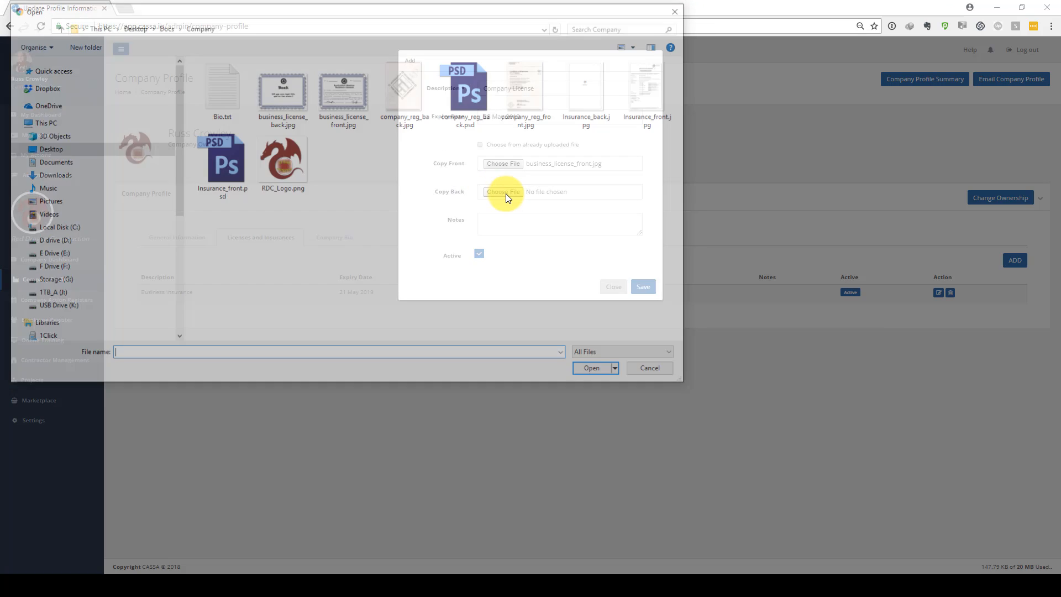
pyautogui.doubleClick(299, 92)
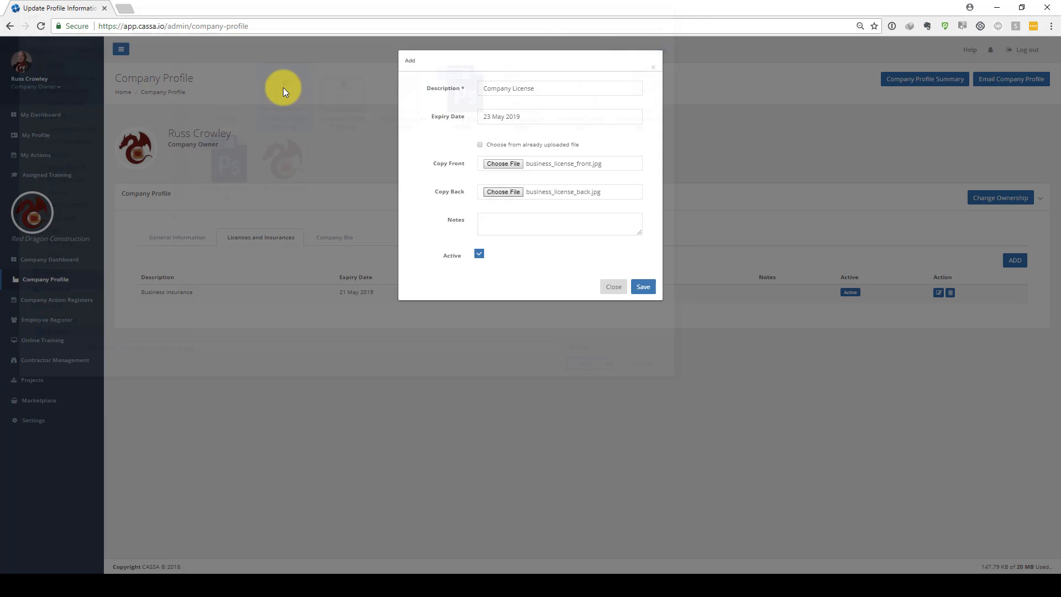
pyautogui.click(640, 291)
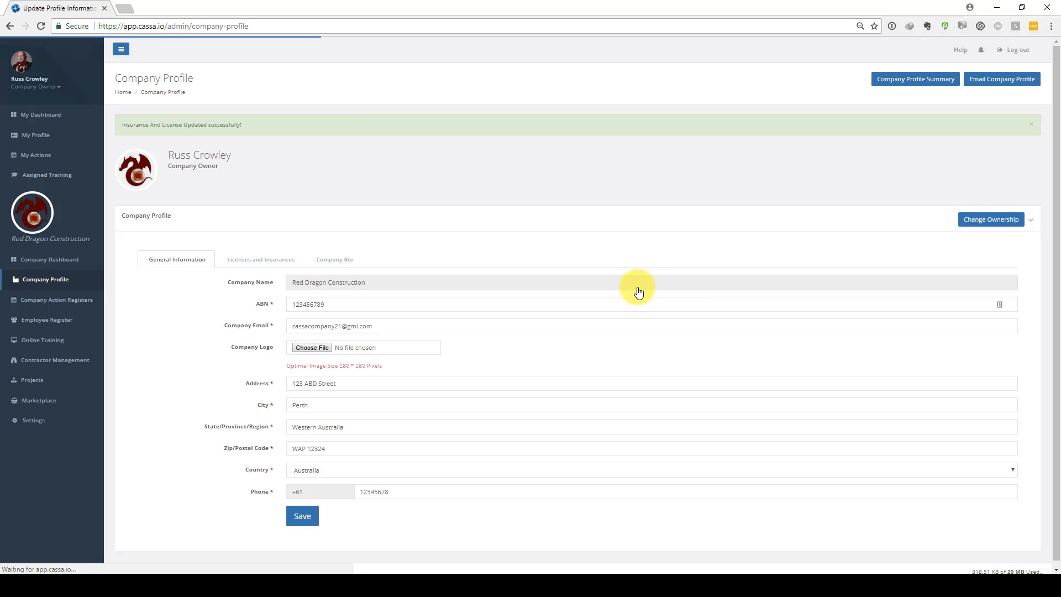
# Add a new licence entry with company_reg_front.jpg and company_reg_back.jpg as its front and back copies
pyautogui.click(260, 260)
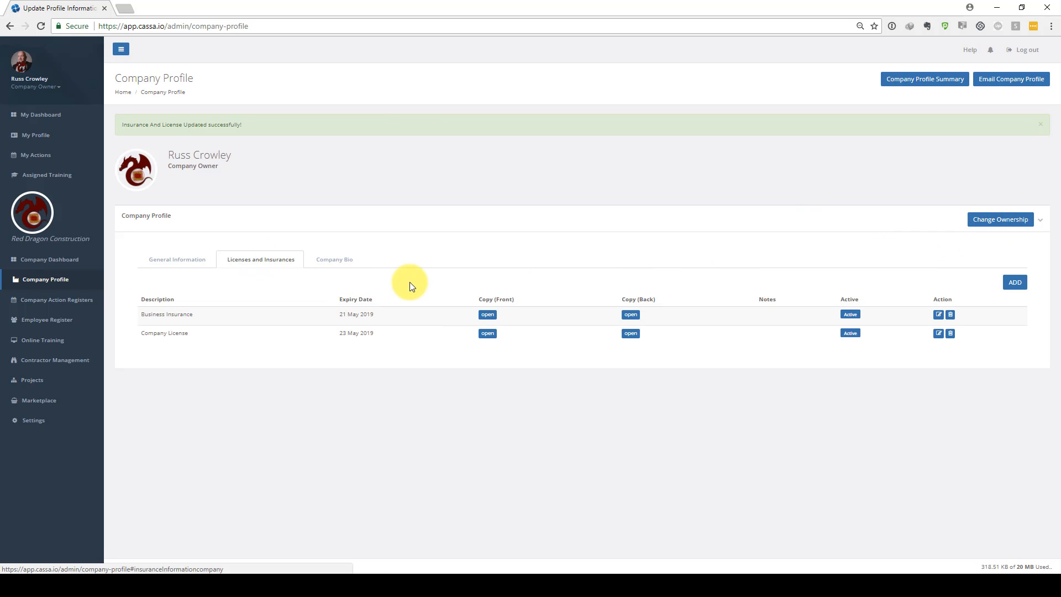
pyautogui.click(1010, 284)
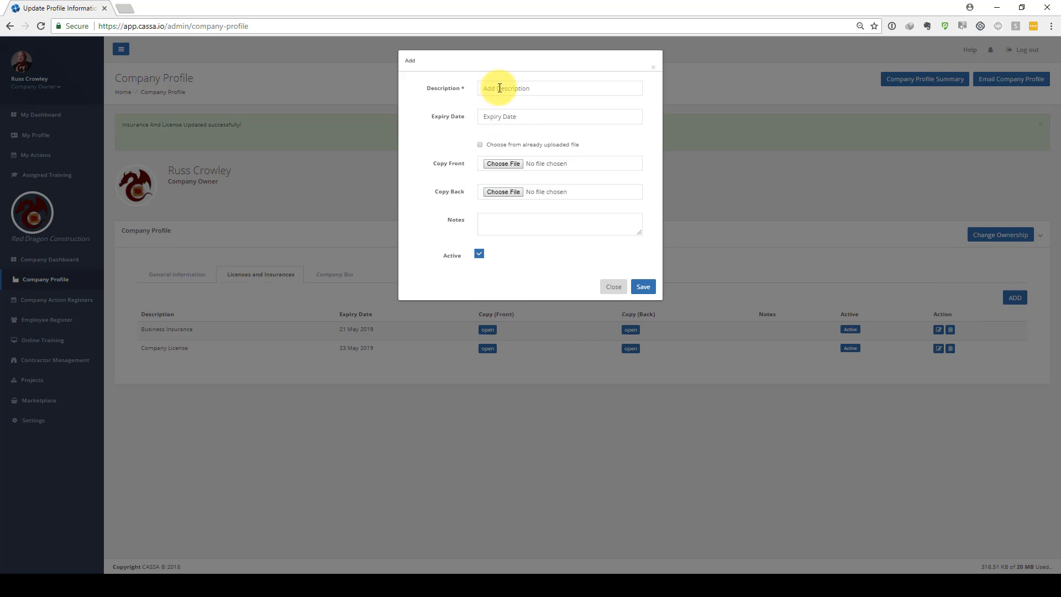
pyautogui.click(509, 161)
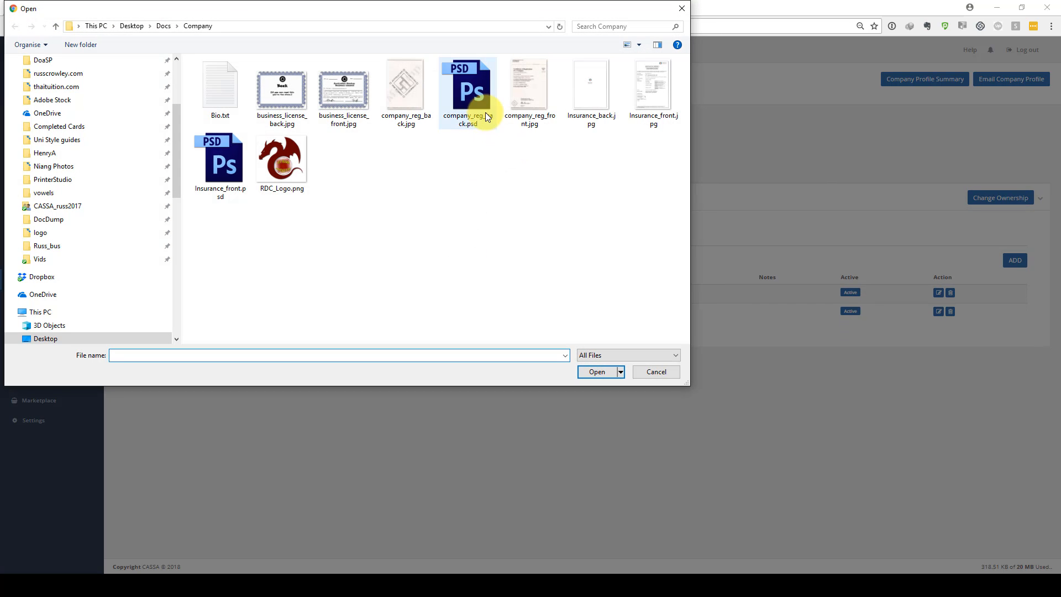
pyautogui.doubleClick(529, 91)
pyautogui.click(515, 192)
pyautogui.doubleClick(409, 93)
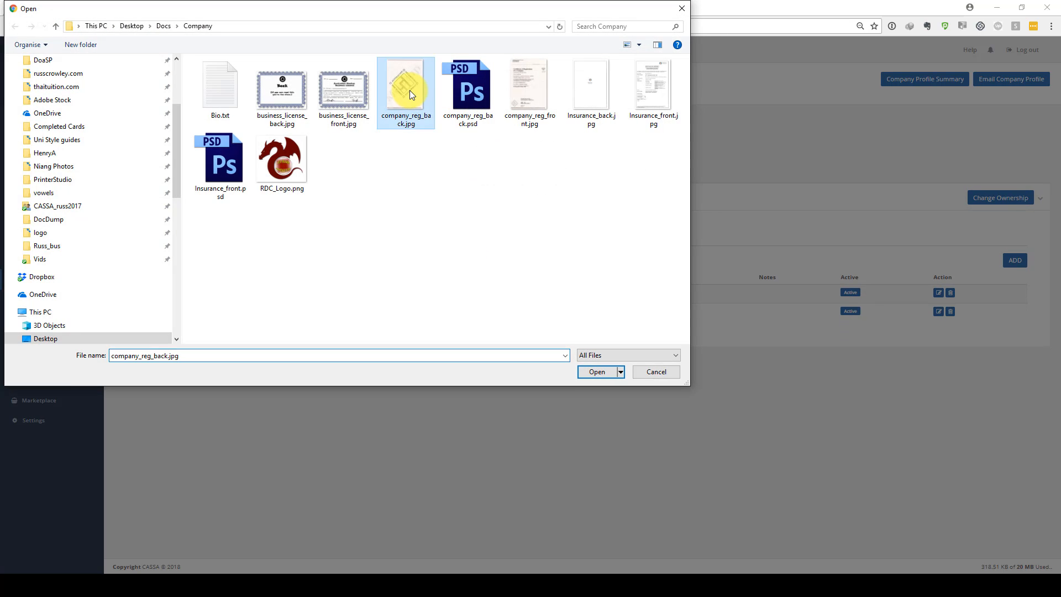
# Enter Company Registration as the new entry's description
pyautogui.click(499, 92)
pyautogui.write('C')
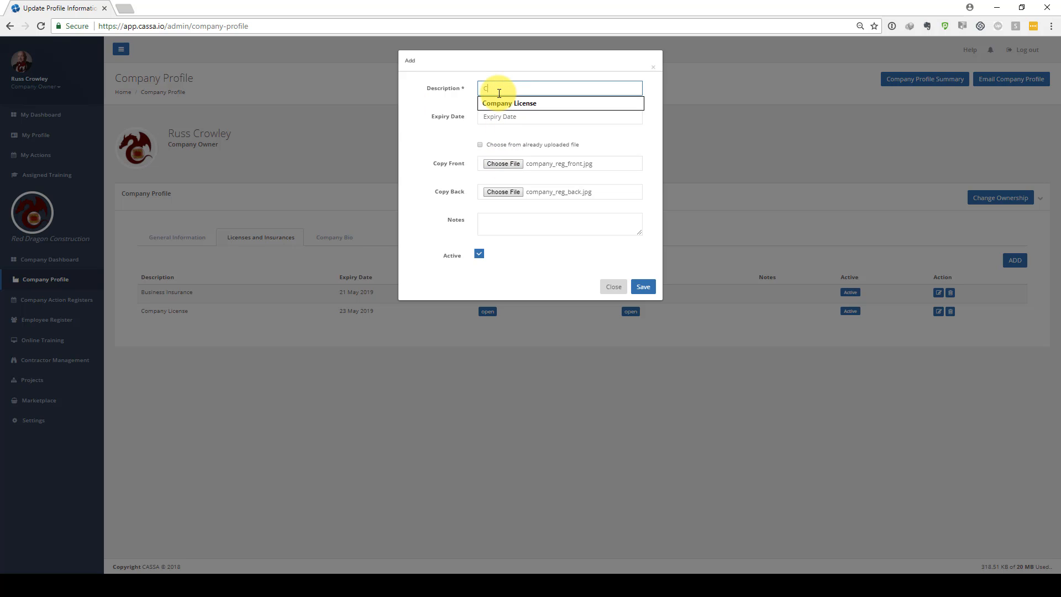
pyautogui.write('ompany Regis')
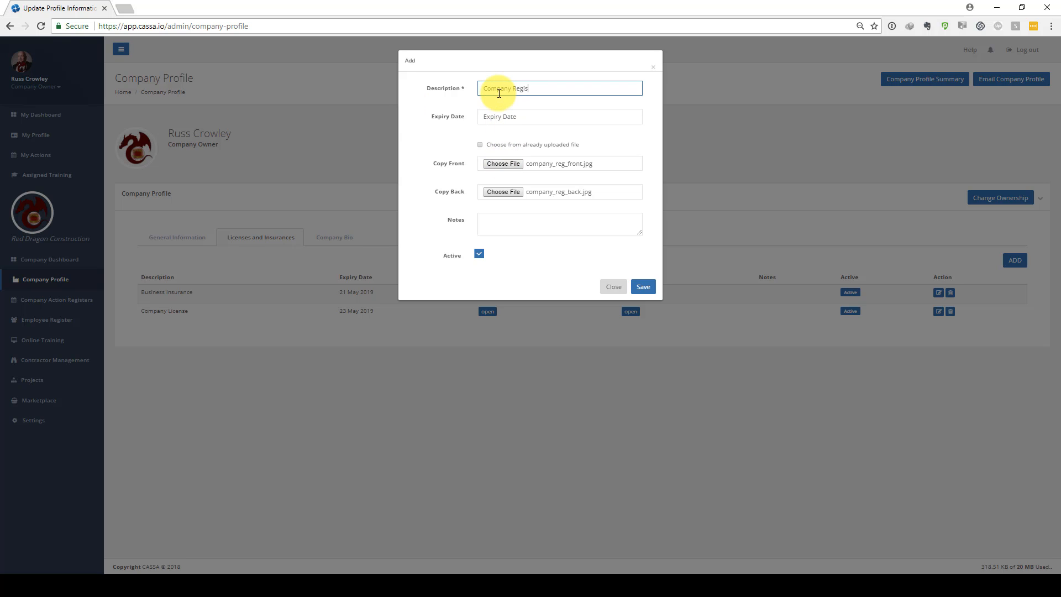
pyautogui.write('tration')
pyautogui.press('Tab')
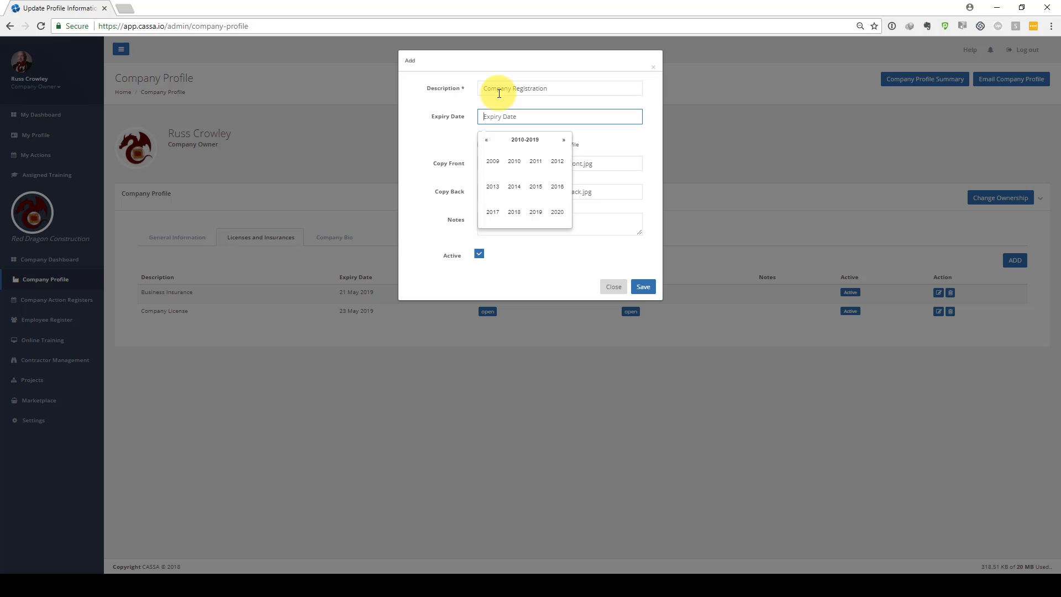
# Set the Company Registration expiry date to 23 May 2018 and save the entry
pyautogui.click(514, 211)
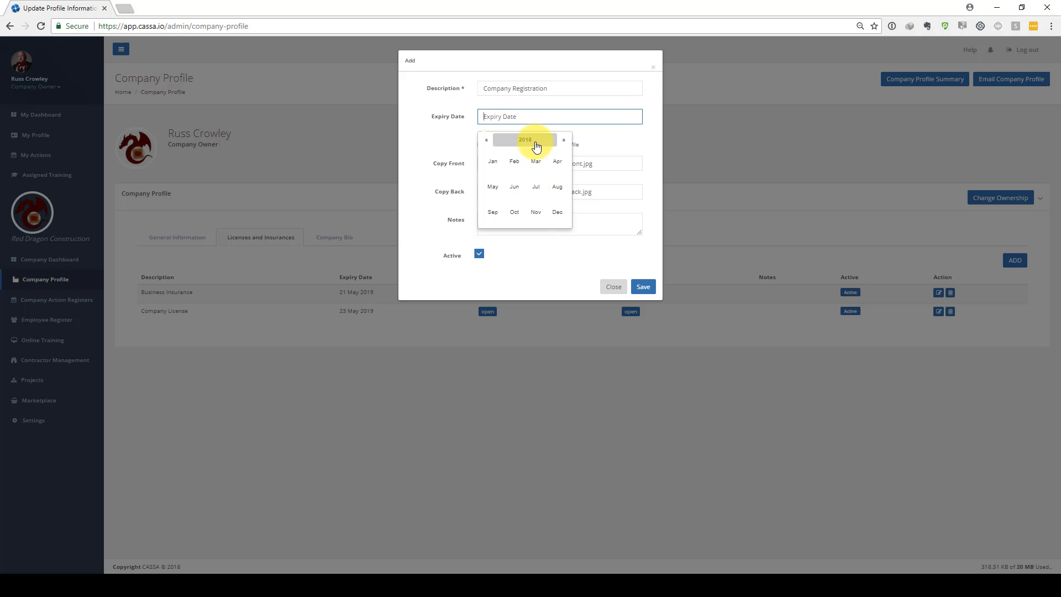
pyautogui.click(491, 193)
pyautogui.click(537, 214)
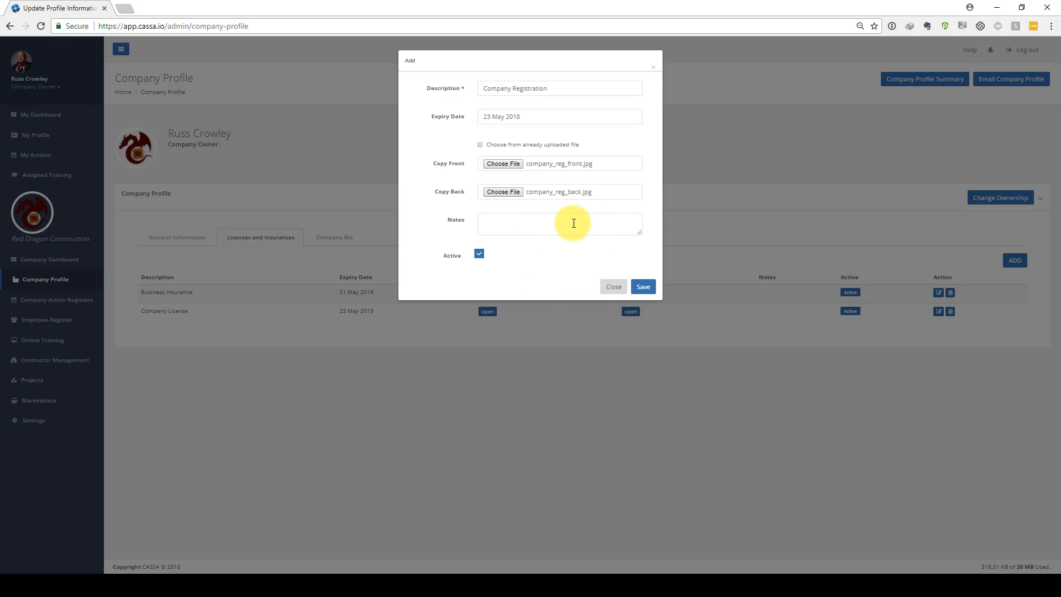
pyautogui.click(644, 286)
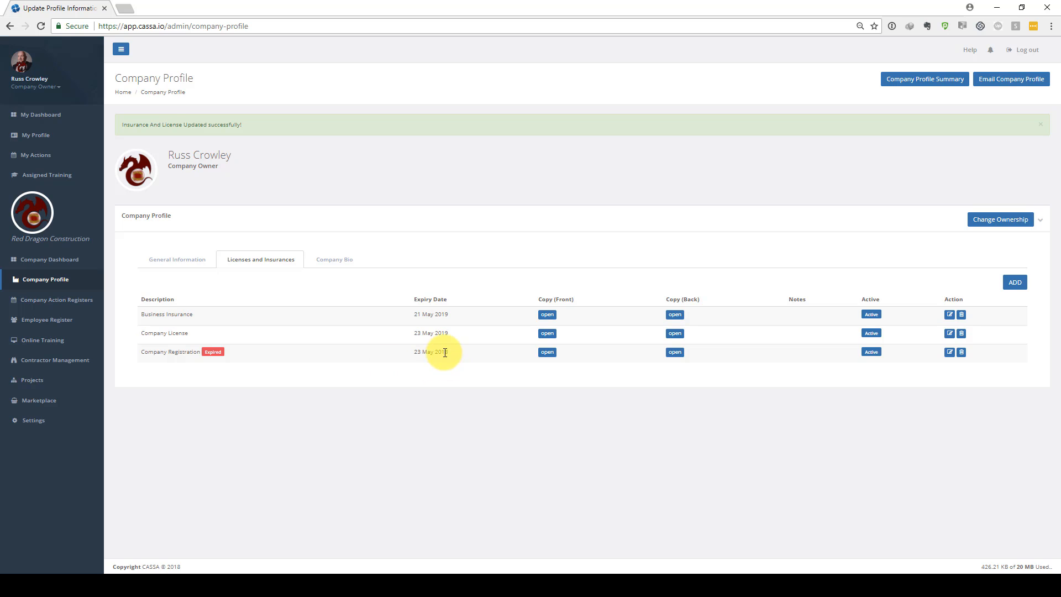
# Edit the Company Registration entry to change its expiry date to 23 May 2019 and save it
pyautogui.click(950, 354)
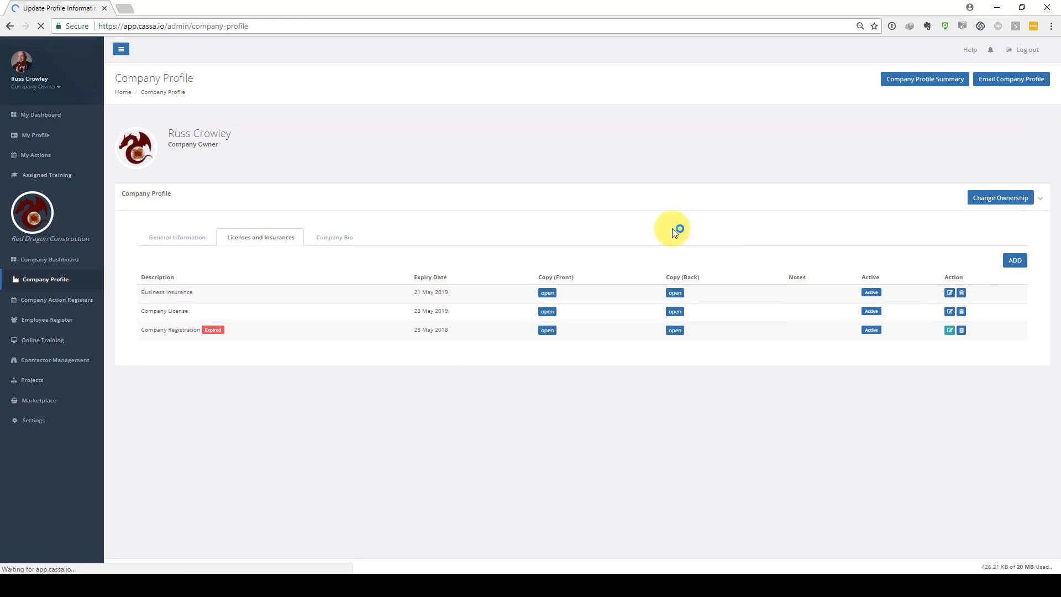
pyautogui.click(349, 182)
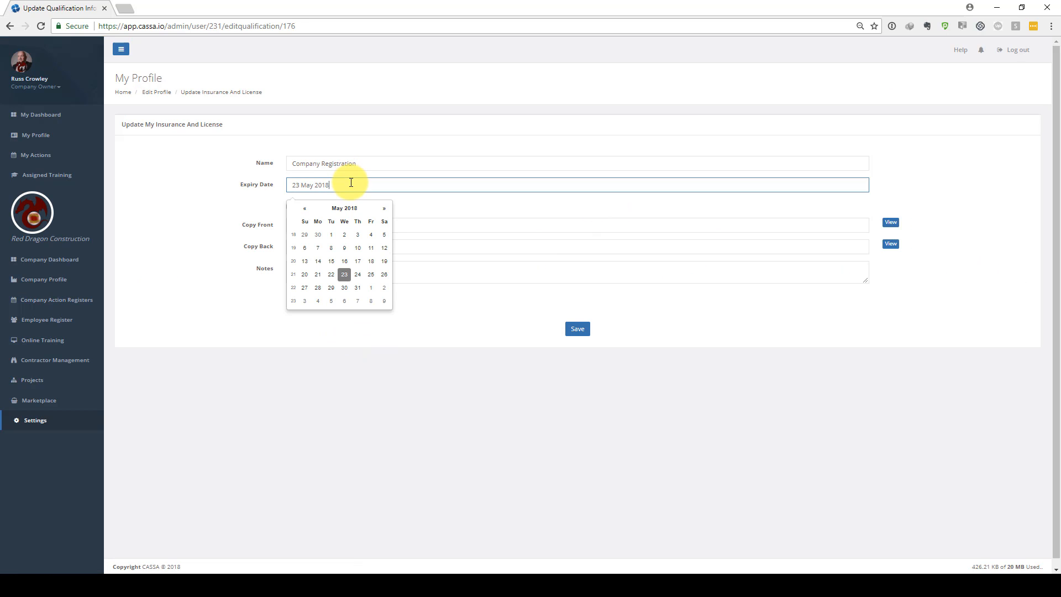
pyautogui.click(361, 211)
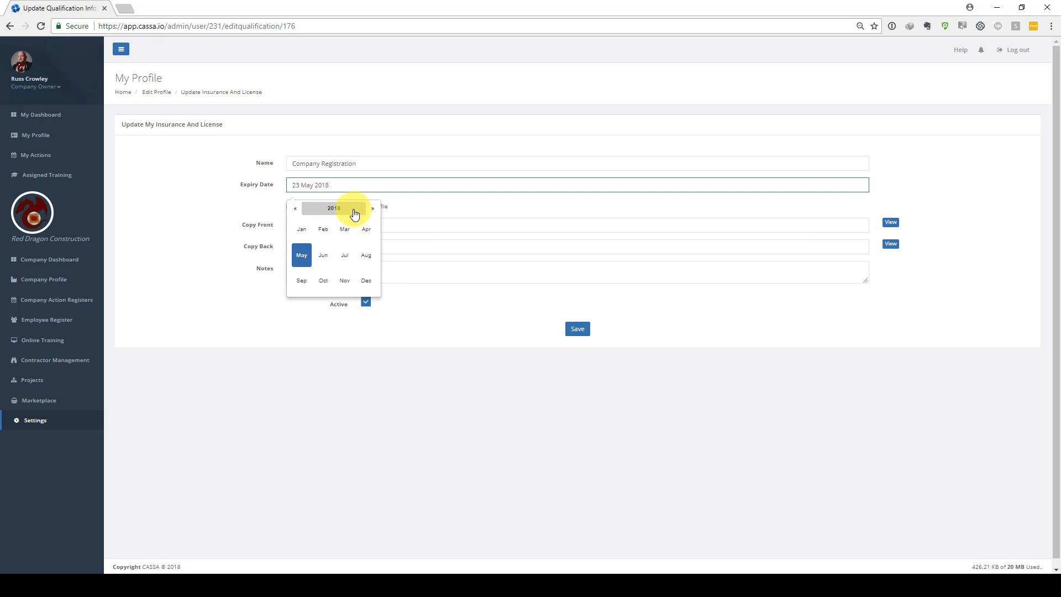
pyautogui.click(351, 210)
pyautogui.click(345, 280)
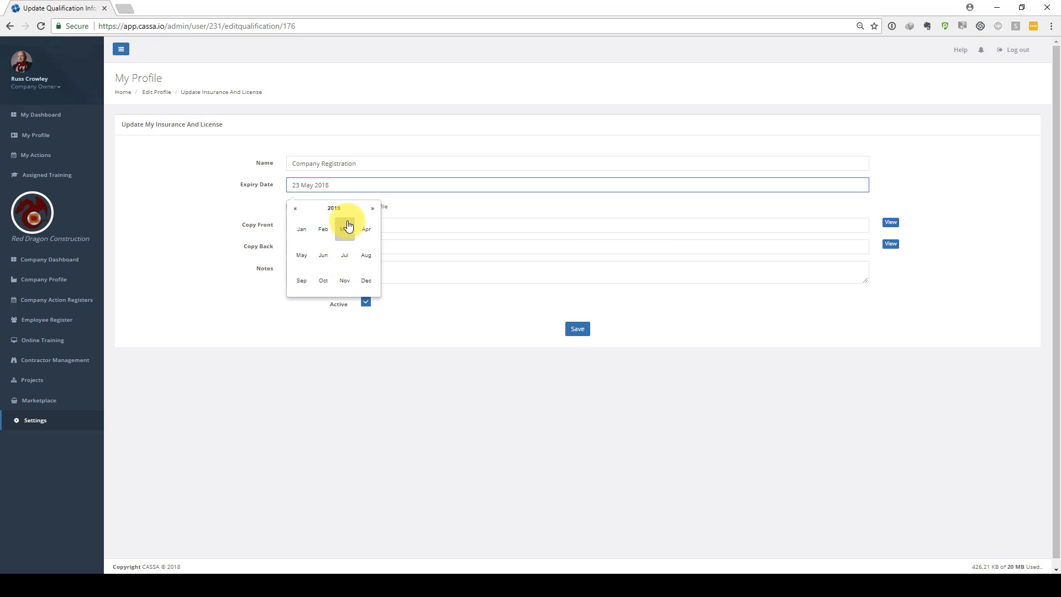
pyautogui.click(299, 255)
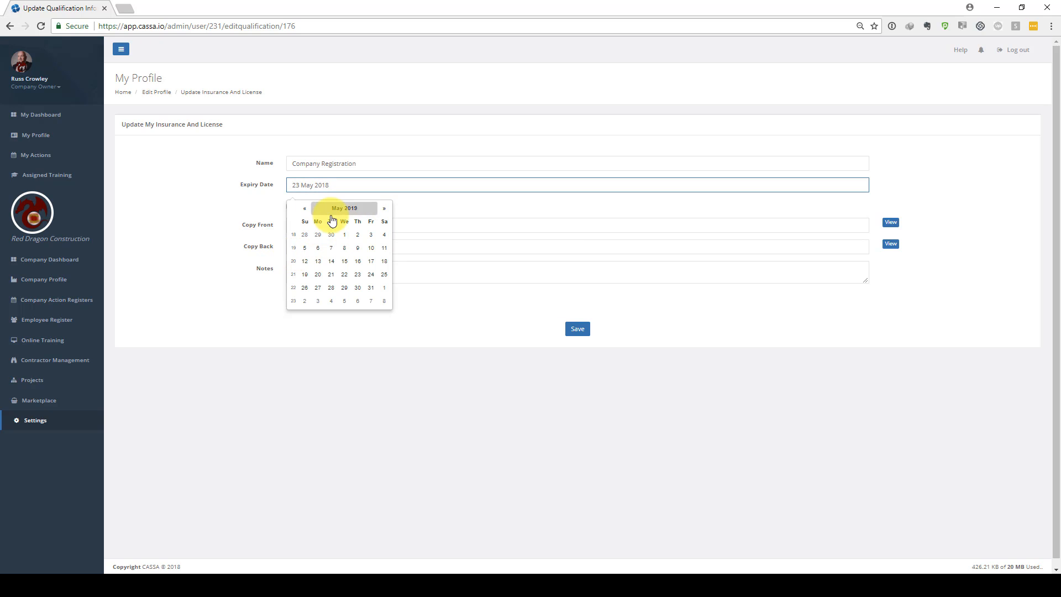
pyautogui.click(344, 274)
pyautogui.click(581, 331)
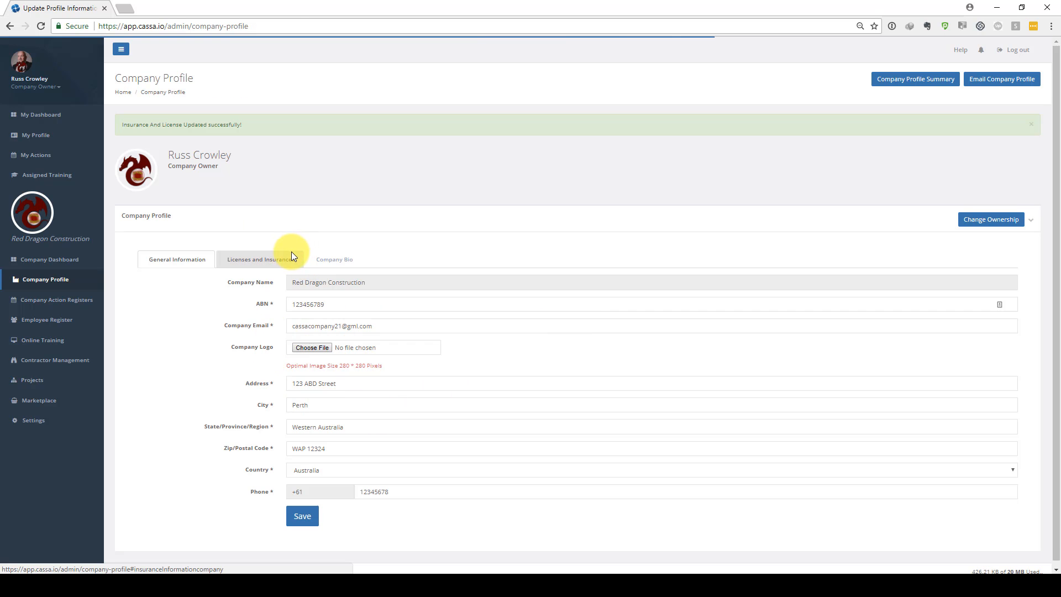
# Open the Company Bio section and paste Electrical from the Bio.txt notes into the Trade field
pyautogui.click(274, 260)
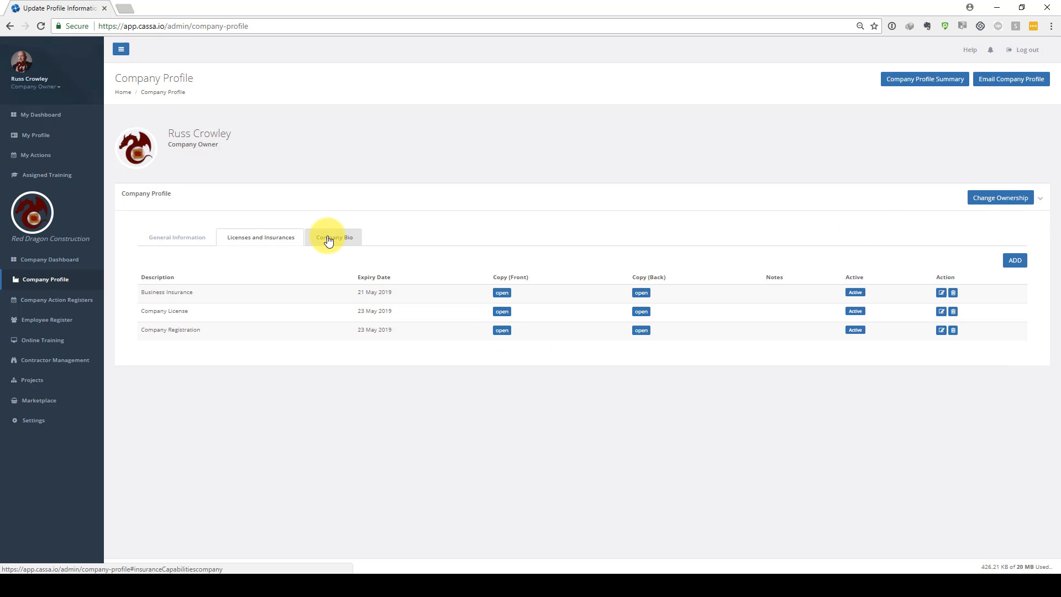
pyautogui.click(329, 241)
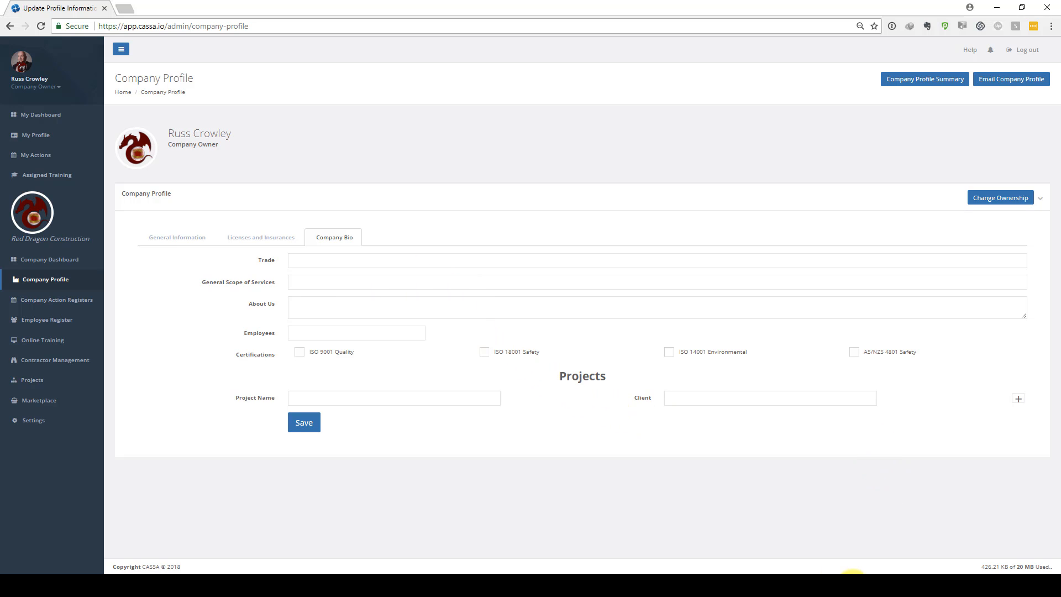
pyautogui.click(854, 576)
pyautogui.moveTo(706, 204); pyautogui.dragTo(614, 203)
pyautogui.hotkey('ctrl', 'c')
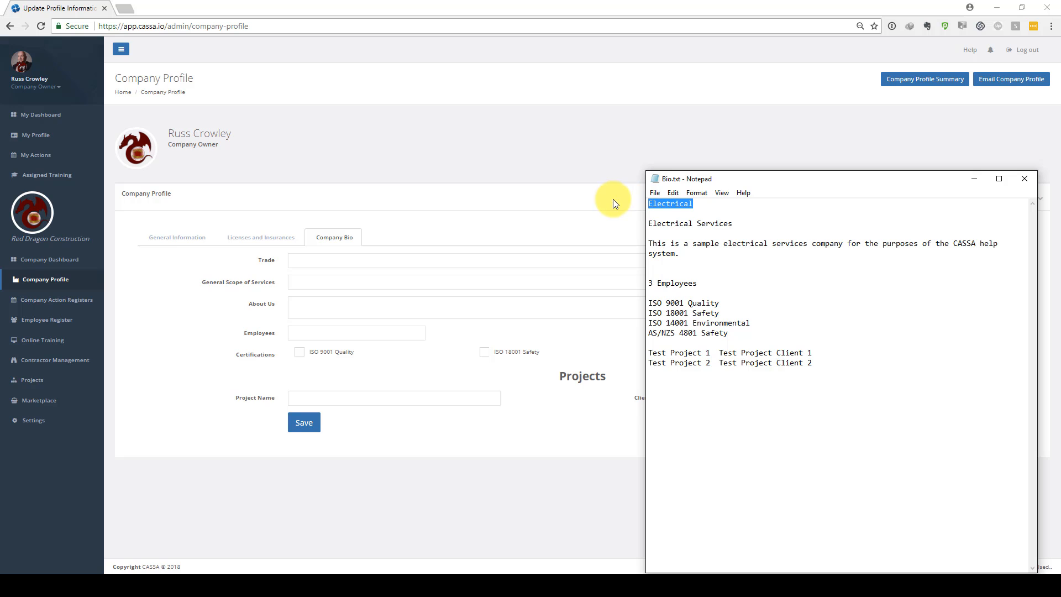
pyautogui.click(300, 261)
pyautogui.hotkey('ctrl', 'v')
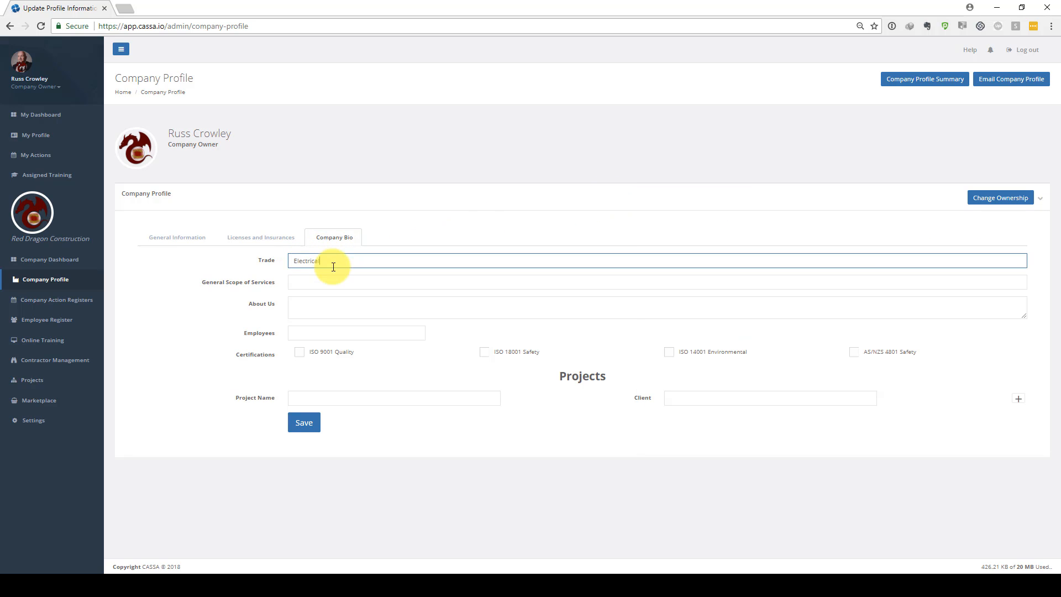
# Copy Electrical Services from the notes into General Scope of Services
pyautogui.click(362, 281)
pyautogui.hotkey('alt', 'Tab')
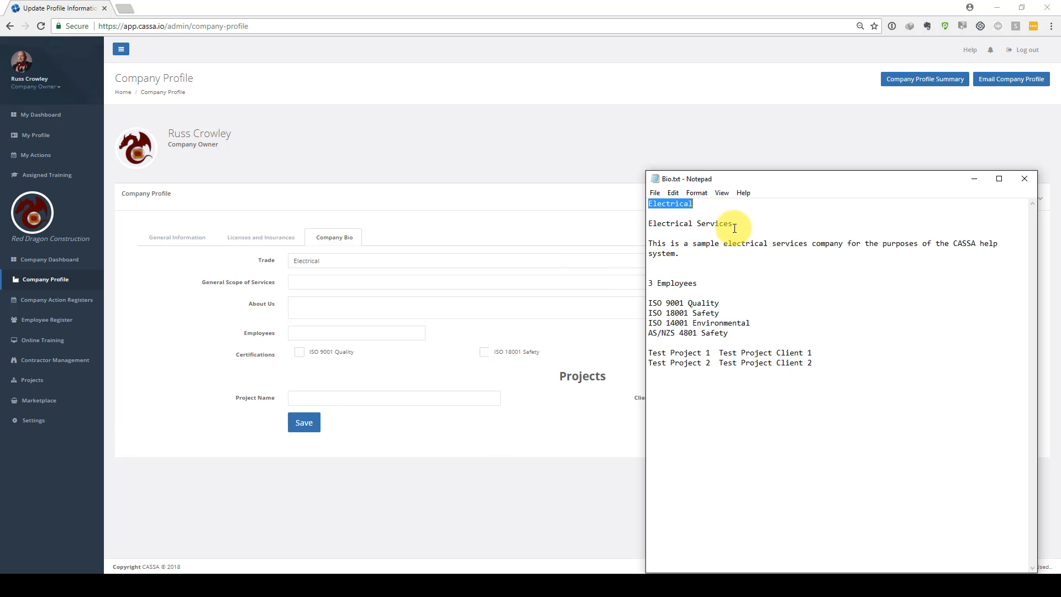
pyautogui.moveTo(735, 224); pyautogui.dragTo(626, 224)
pyautogui.hotkey('ctrl', 'c')
pyautogui.click(355, 280)
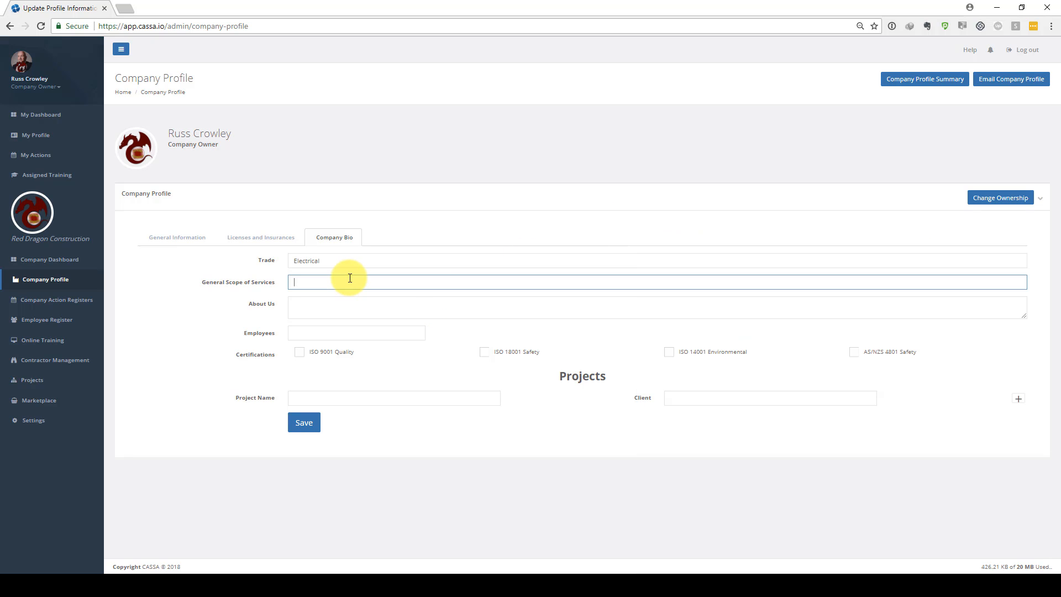
pyautogui.hotkey('ctrl', 'v')
# Paste the sample electrical services company sentence from the notes into About Us
pyautogui.hotkey('alt', 'Tab')
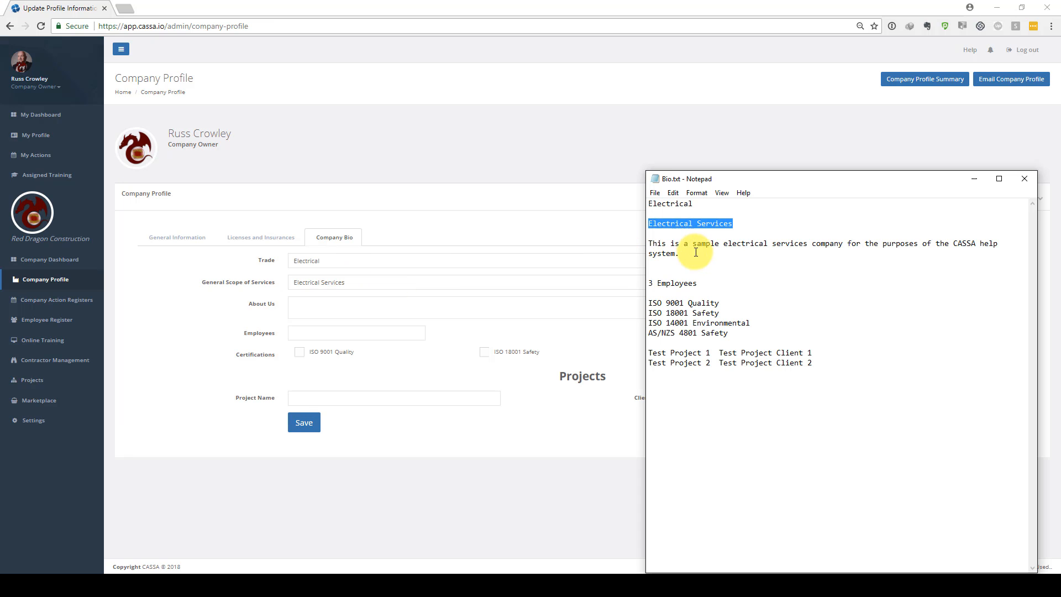
pyautogui.moveTo(679, 253); pyautogui.dragTo(642, 245)
pyautogui.hotkey('ctrl', 'c')
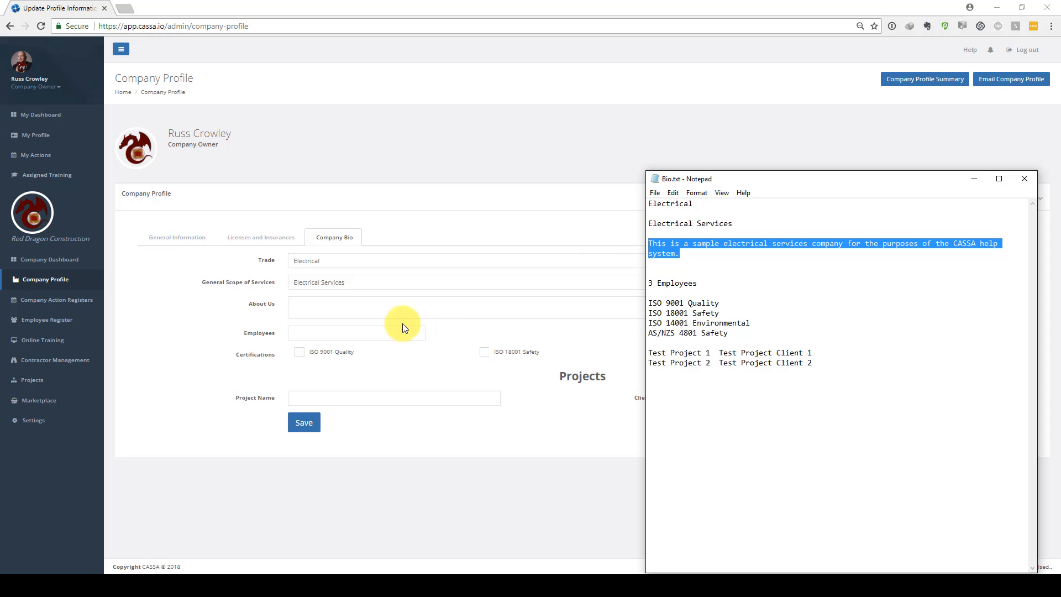
pyautogui.click(360, 304)
pyautogui.hotkey('ctrl', 'v')
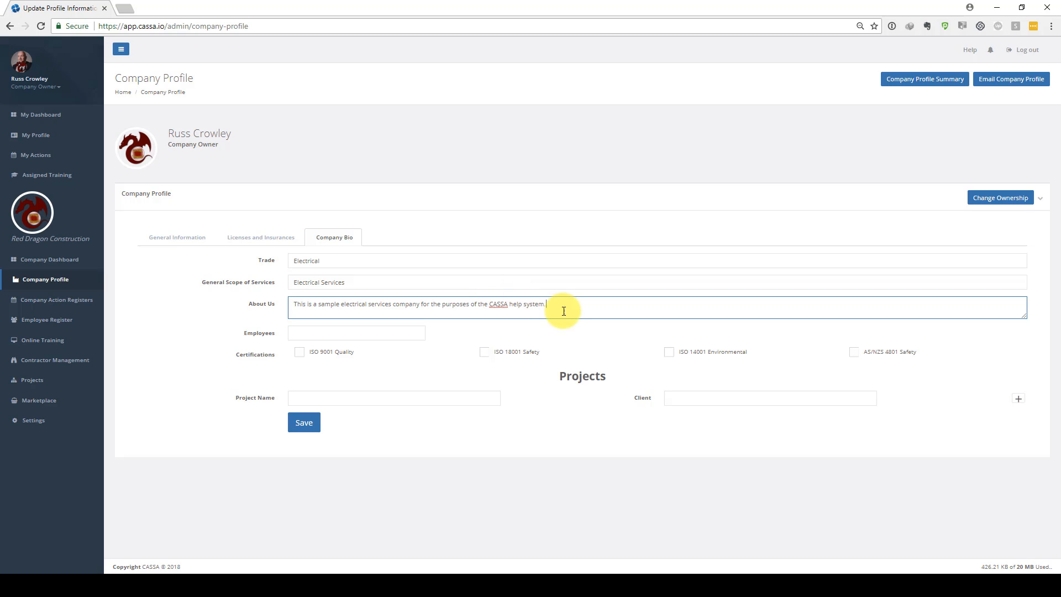
# Set Employees to 3 and tick the ISO 9001 Quality, ISO 14001 Environmental and AS/NZS 4801 Safety certifications
pyautogui.click(339, 333)
pyautogui.write('3')
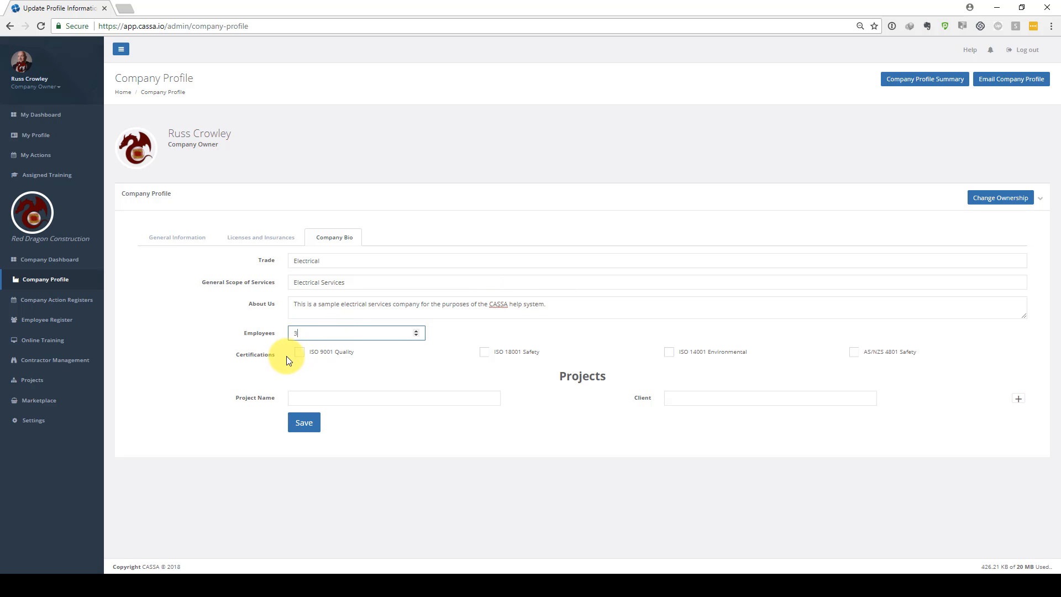
pyautogui.click(298, 353)
pyautogui.click(670, 352)
pyautogui.click(855, 351)
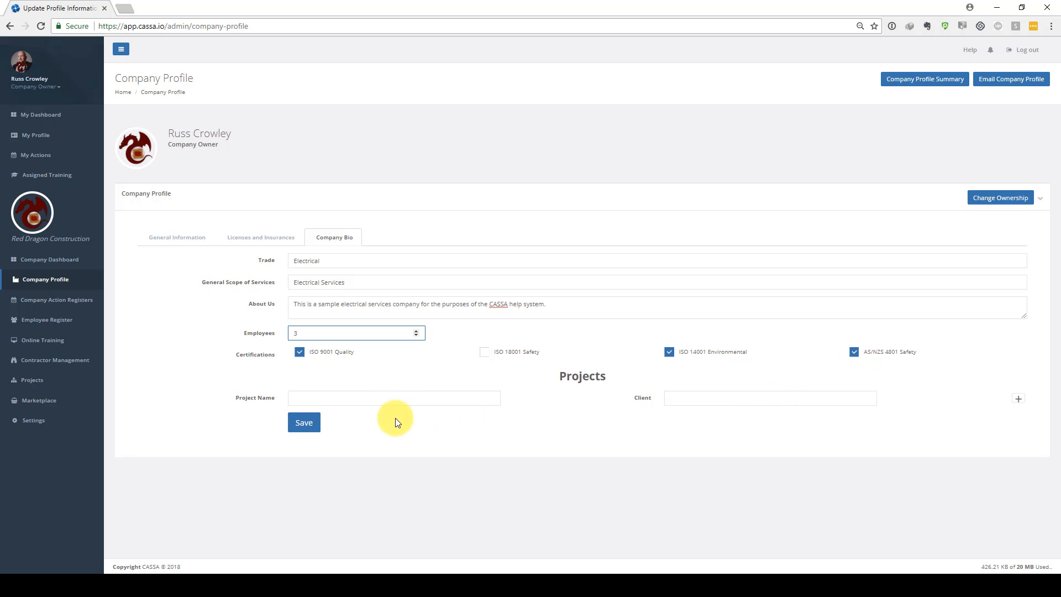
# Copy Test Project 1 from the notes into the first project name
pyautogui.hotkey('alt', 'Tab')
pyautogui.click(823, 354)
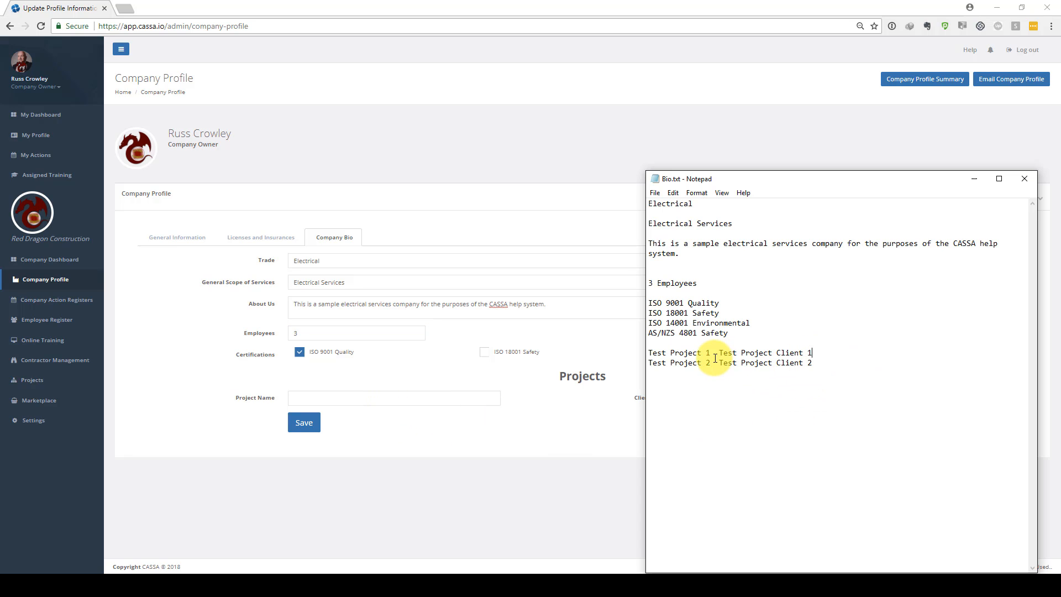
pyautogui.moveTo(711, 353); pyautogui.dragTo(630, 353)
pyautogui.hotkey('ctrl', 'c')
pyautogui.click(345, 397)
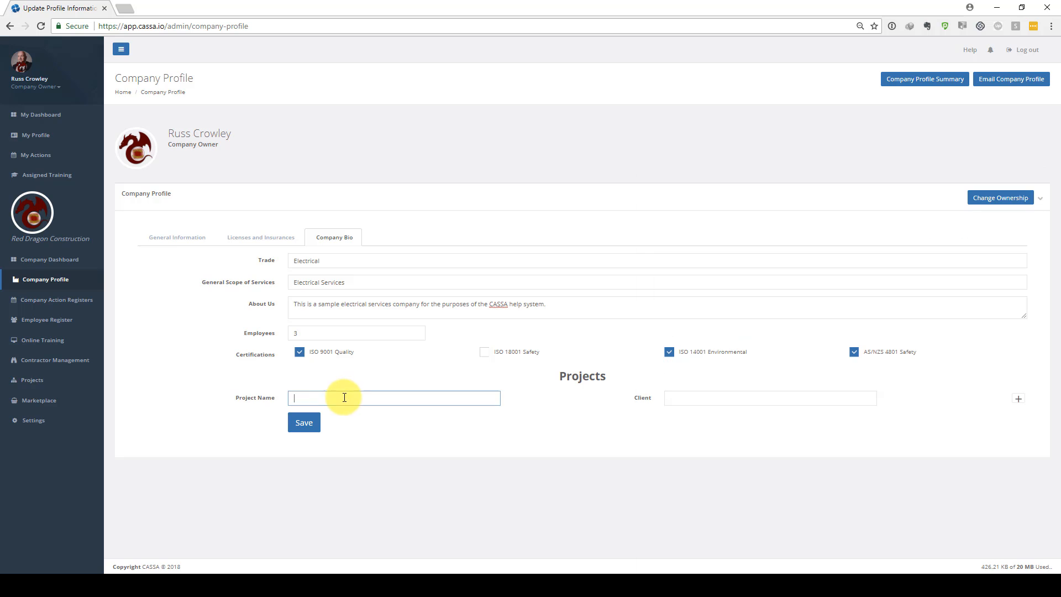
pyautogui.hotkey('ctrl', 'v')
# Copy Test Project Client 1 from the notes into the first project's client
pyautogui.hotkey('alt', 'Tab')
pyautogui.moveTo(837, 351); pyautogui.dragTo(720, 352)
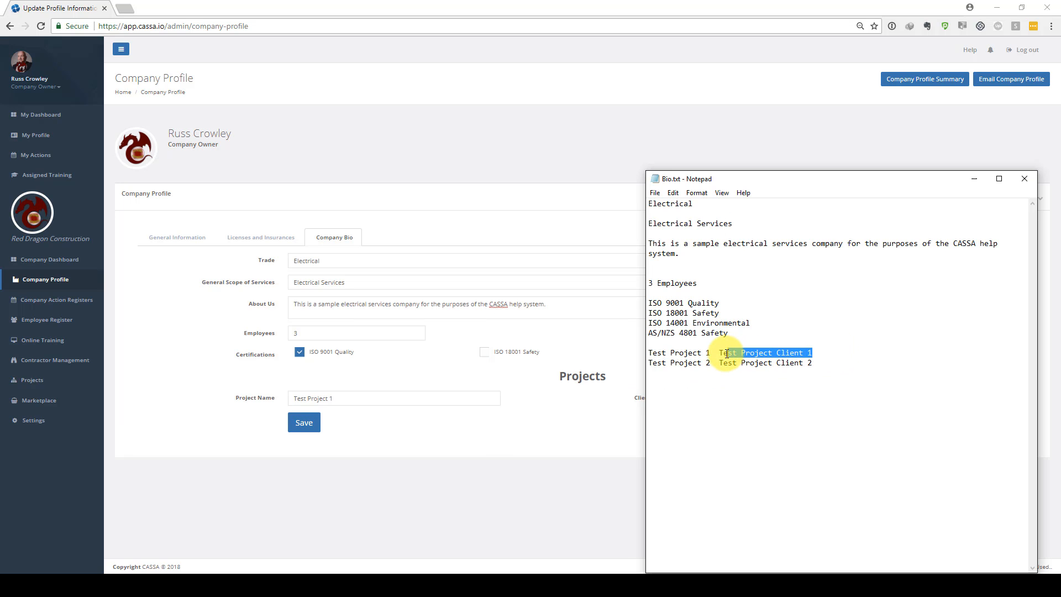
pyautogui.hotkey('alt', 'Tab')
pyautogui.click(681, 397)
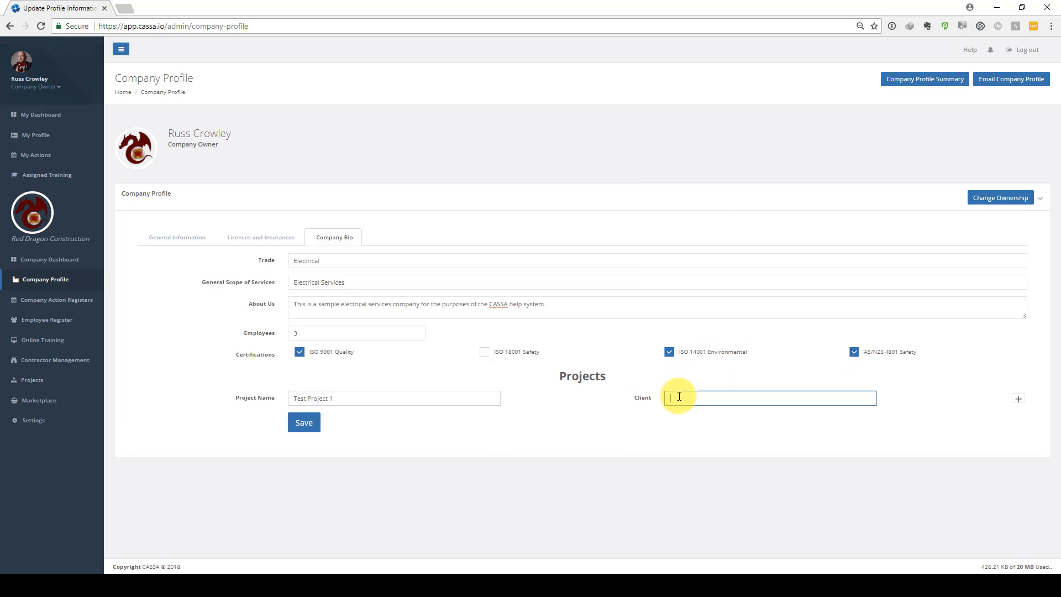
pyautogui.write('Test Project Client 1')
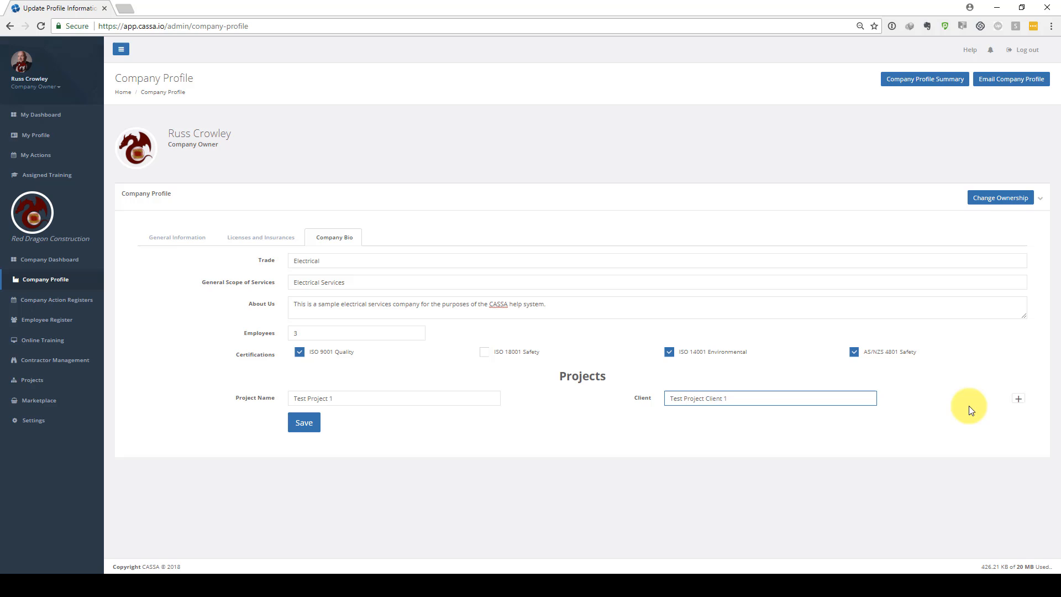
# Add a second project row and name it Test Project 2
pyautogui.click(1020, 400)
pyautogui.moveTo(406, 400); pyautogui.dragTo(253, 398)
pyautogui.hotkey('ctrl', 'c')
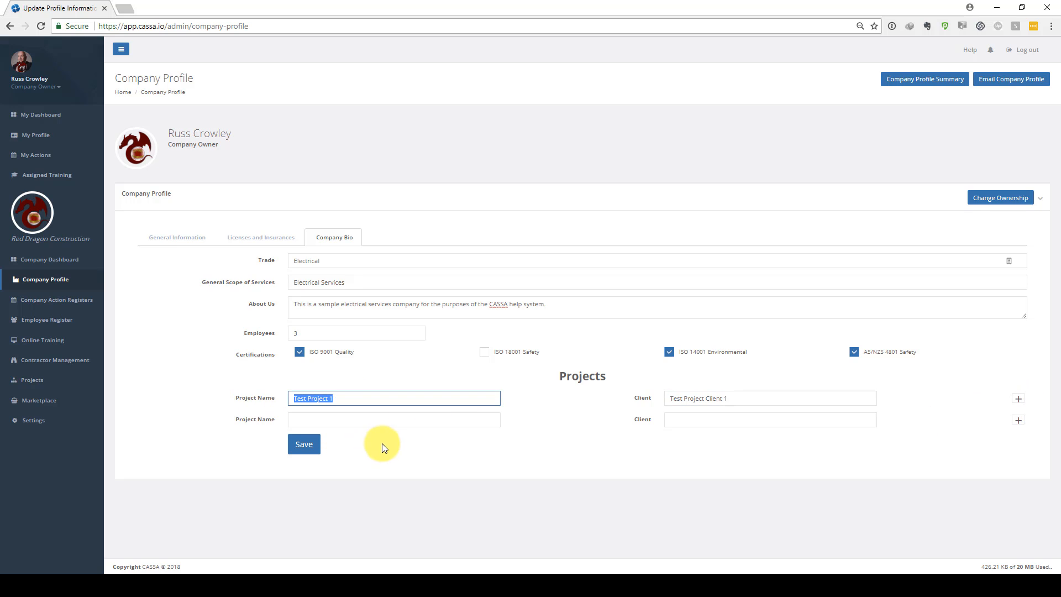
pyautogui.click(365, 421)
pyautogui.hotkey('ctrl', 'v')
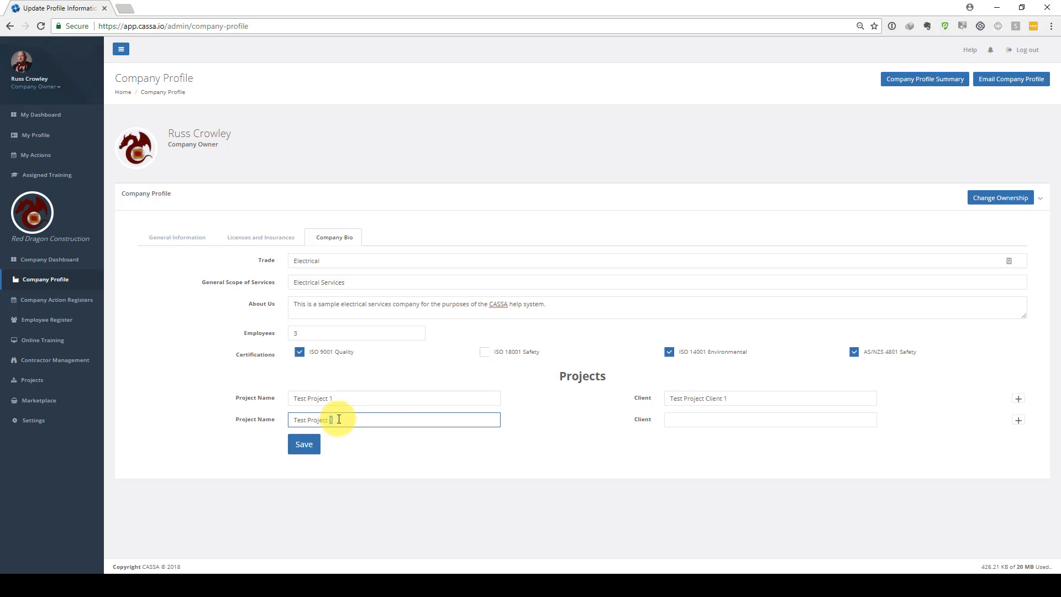
pyautogui.press('BackSpace')
pyautogui.write('2')
# Copy the first client into the second project's client, change it to Test Project Client 2, and save the company bio
pyautogui.click(771, 421)
pyautogui.moveTo(741, 398); pyautogui.dragTo(598, 420)
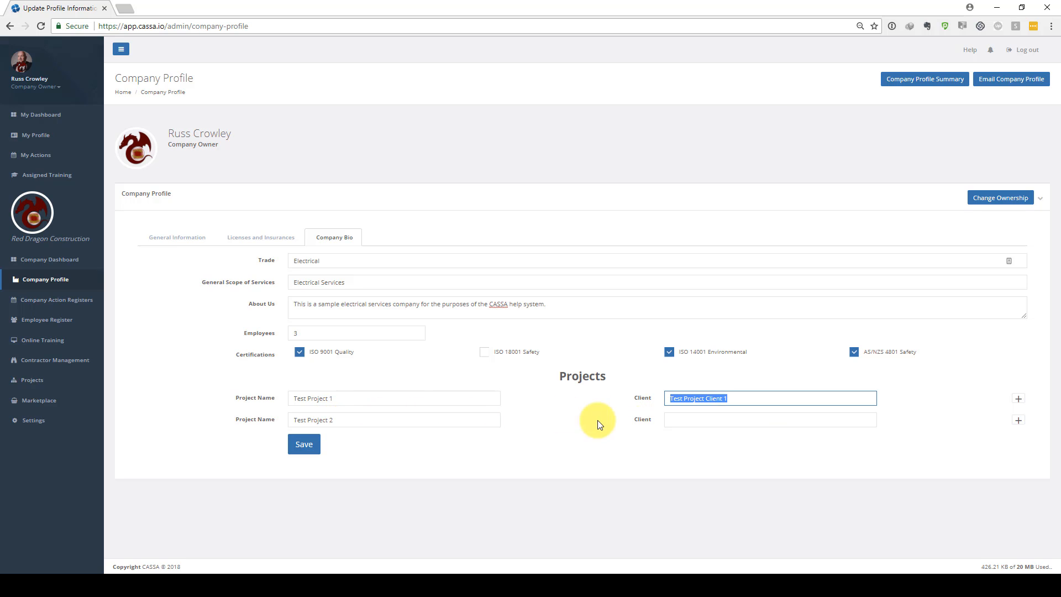
pyautogui.hotkey('ctrl', 'c')
pyautogui.click(685, 420)
pyautogui.hotkey('ctrl', 'v')
pyautogui.press('BackSpace')
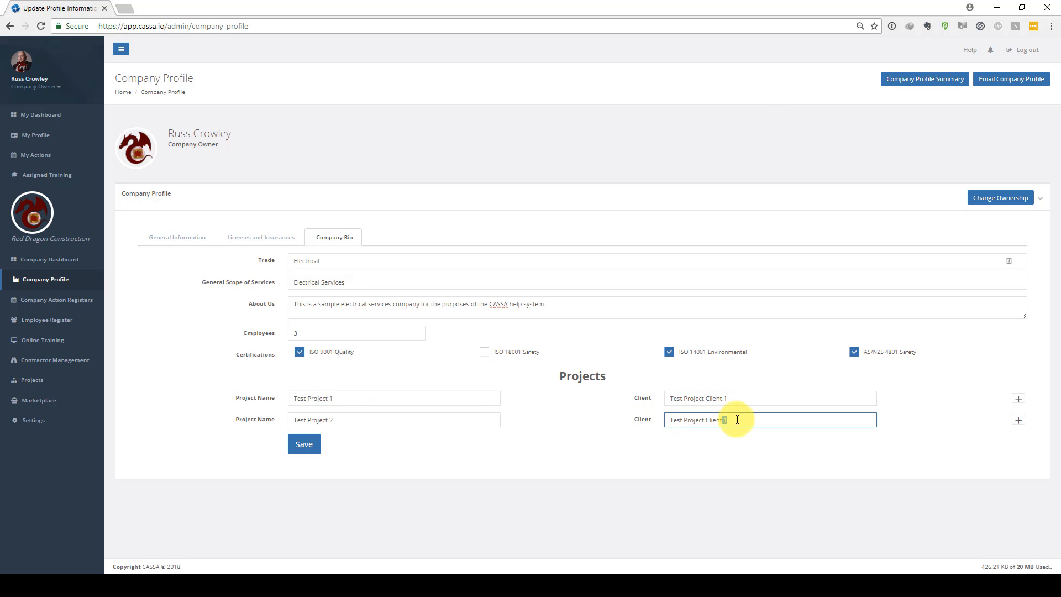
pyautogui.write('2')
pyautogui.click(637, 486)
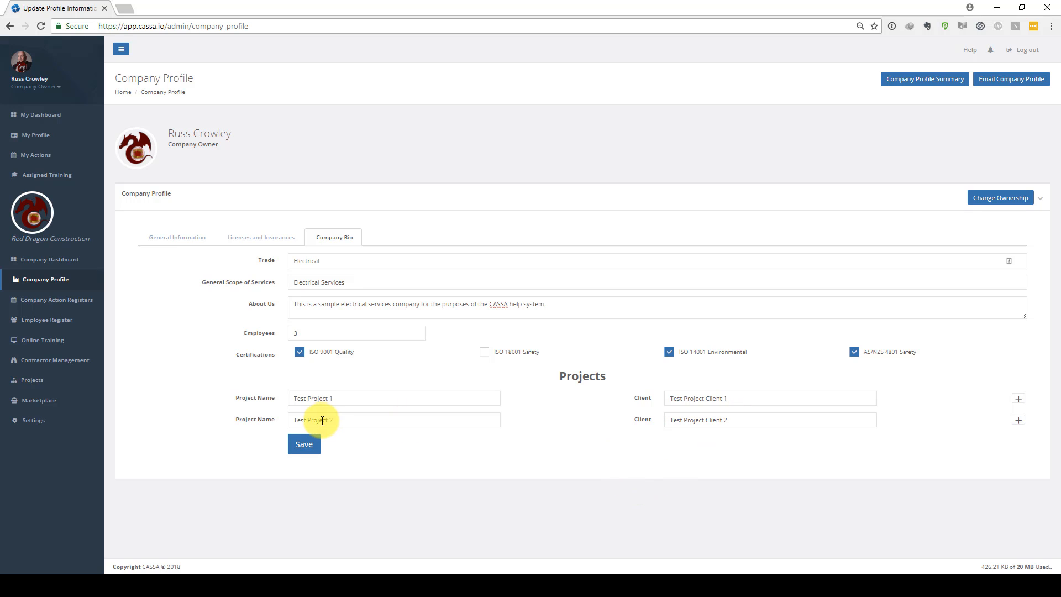
pyautogui.click(303, 450)
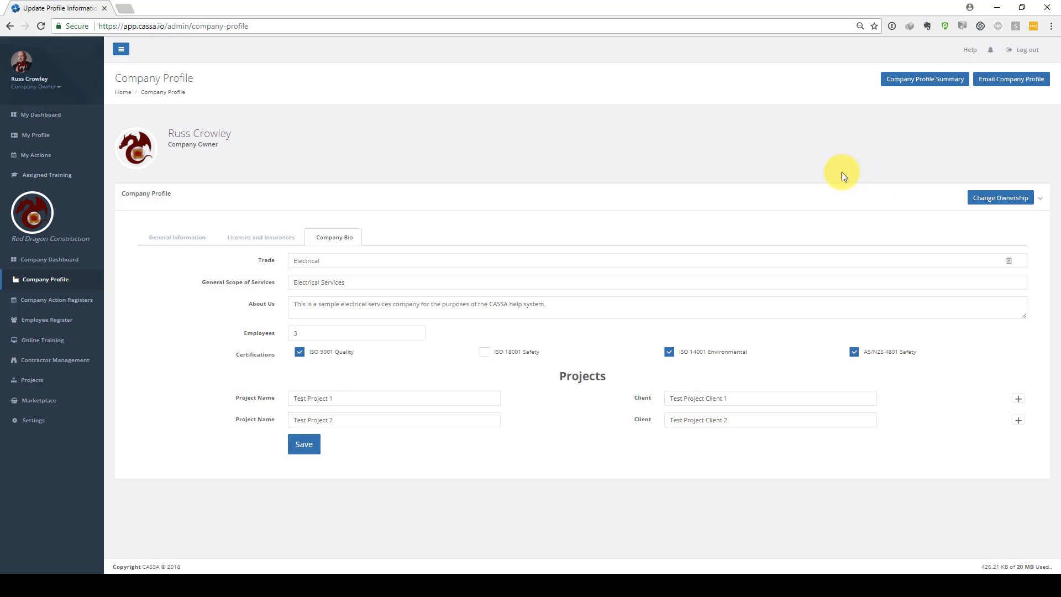
# Open the company profile summary, preview printing it, cancel the print and close the summary
pyautogui.click(917, 88)
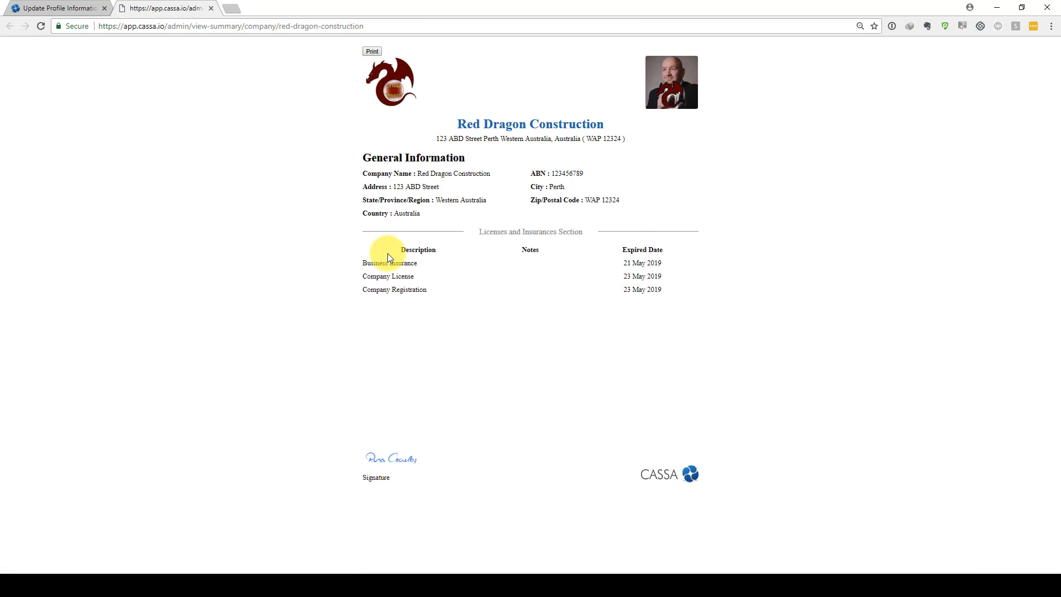
pyautogui.click(371, 52)
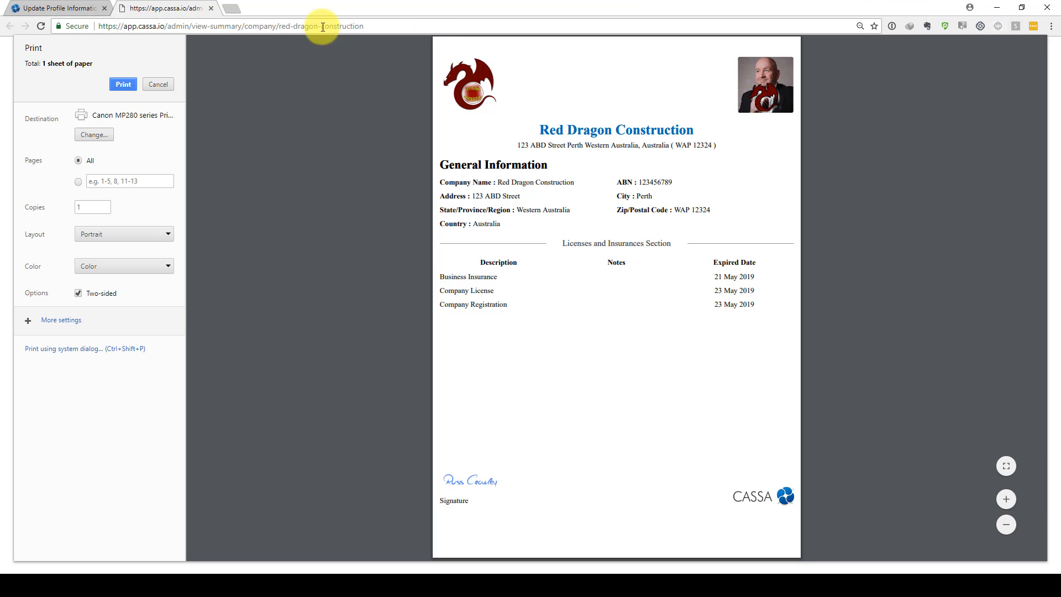
pyautogui.click(158, 84)
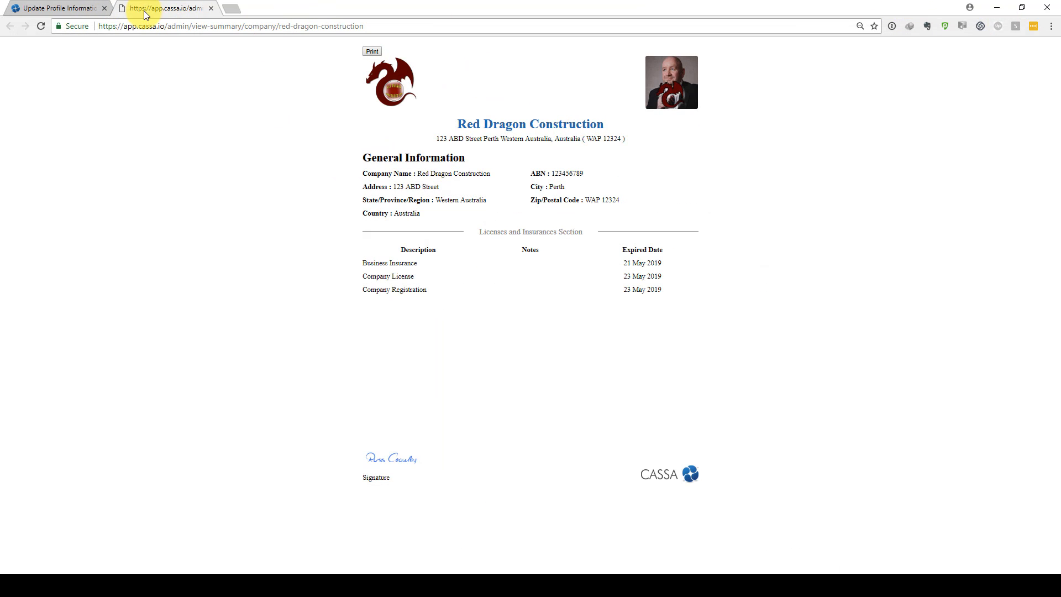
pyautogui.click(210, 8)
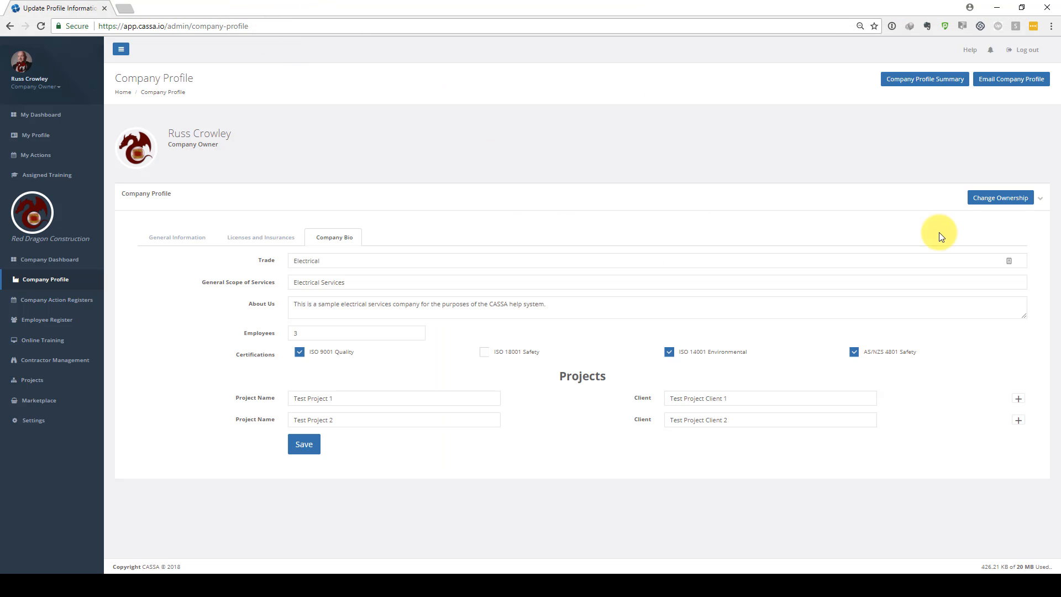
# Open the company profile email form, add a second recipient row, and discard the email
pyautogui.click(989, 81)
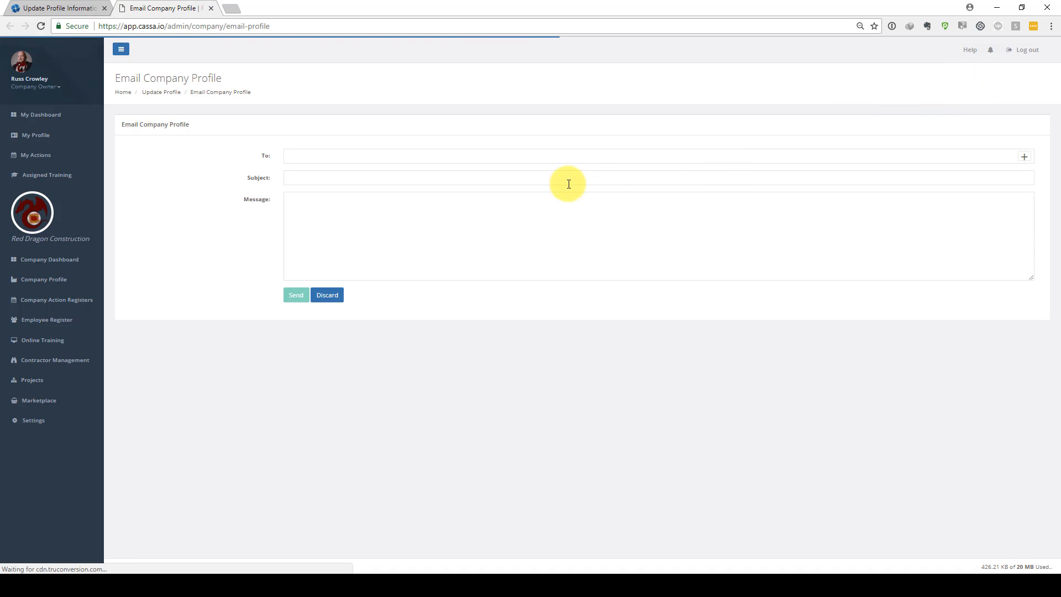
pyautogui.click(296, 154)
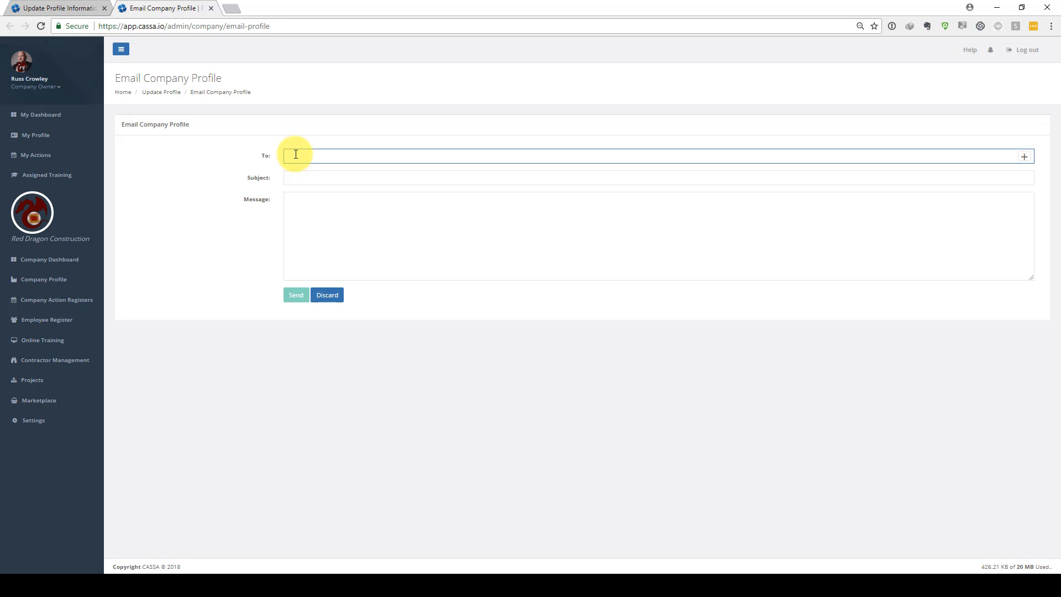
pyautogui.click(1024, 157)
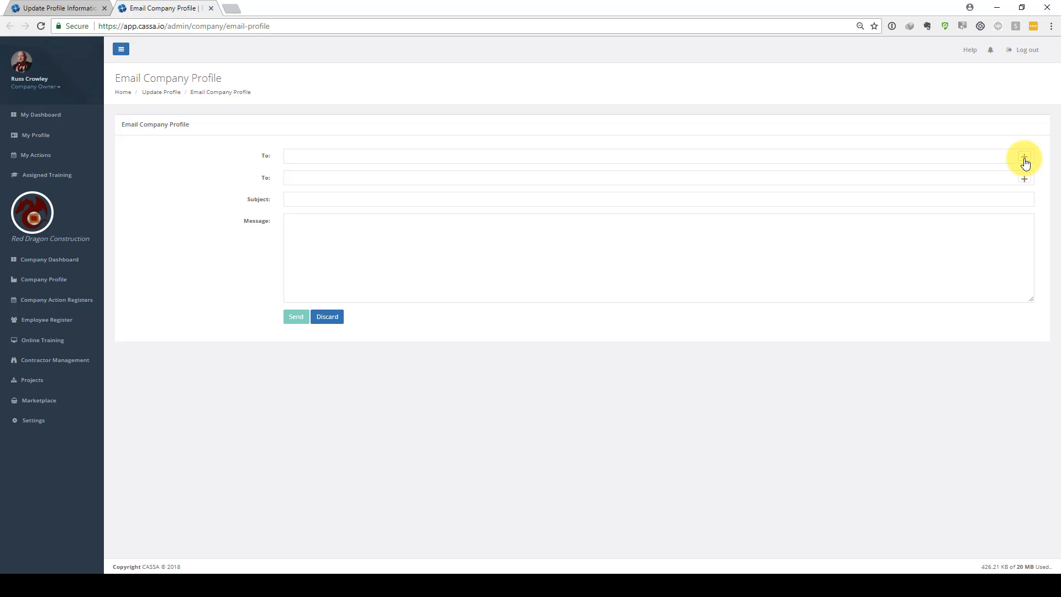
pyautogui.click(292, 197)
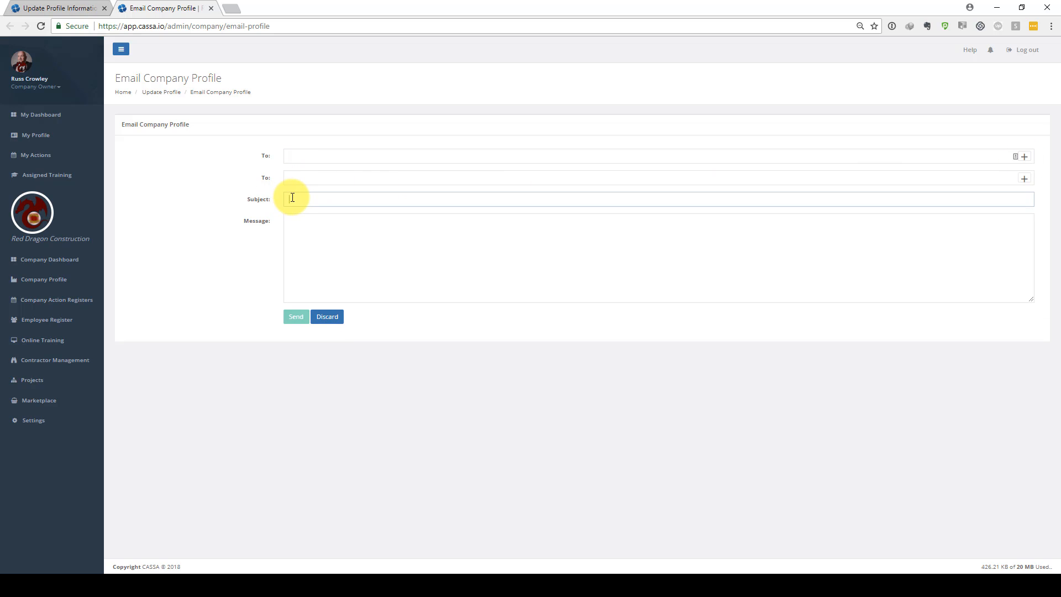
pyautogui.click(293, 227)
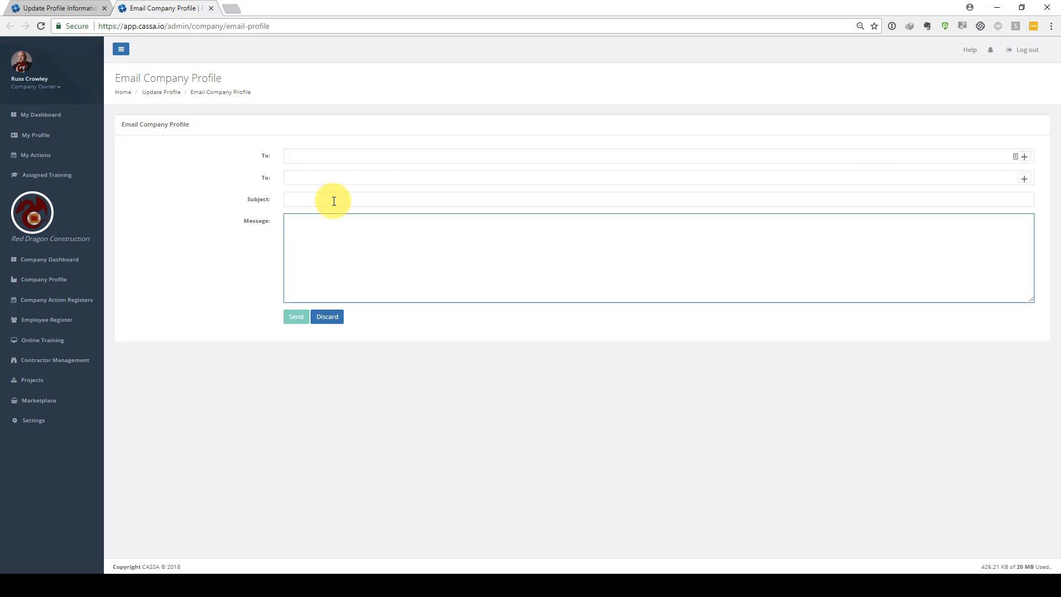
pyautogui.click(329, 319)
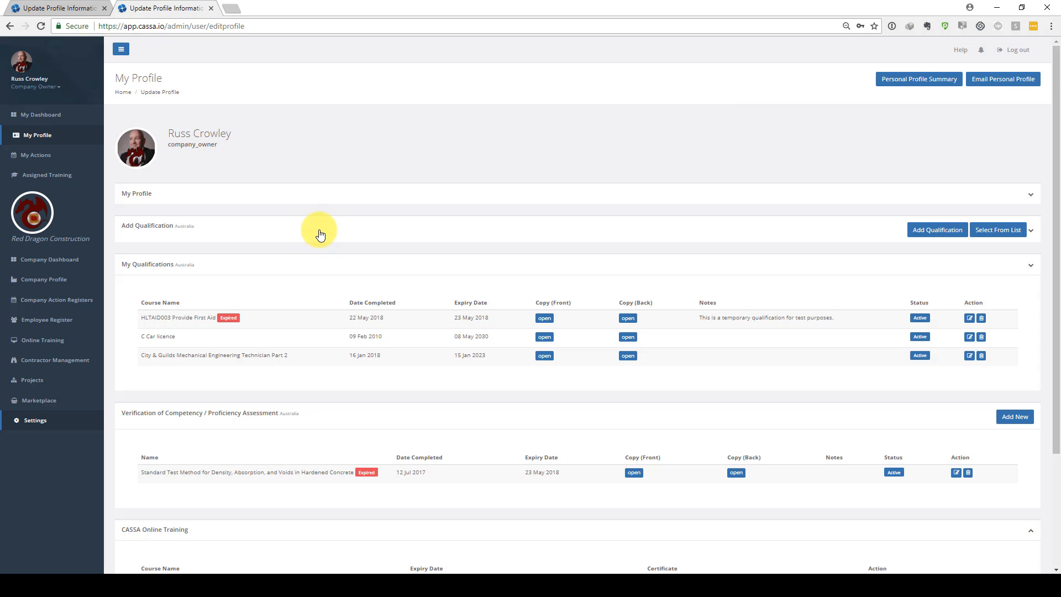
# Return to the company profile, open Change Ownership and view the list of users to select
pyautogui.scroll(-1, 319, 232)
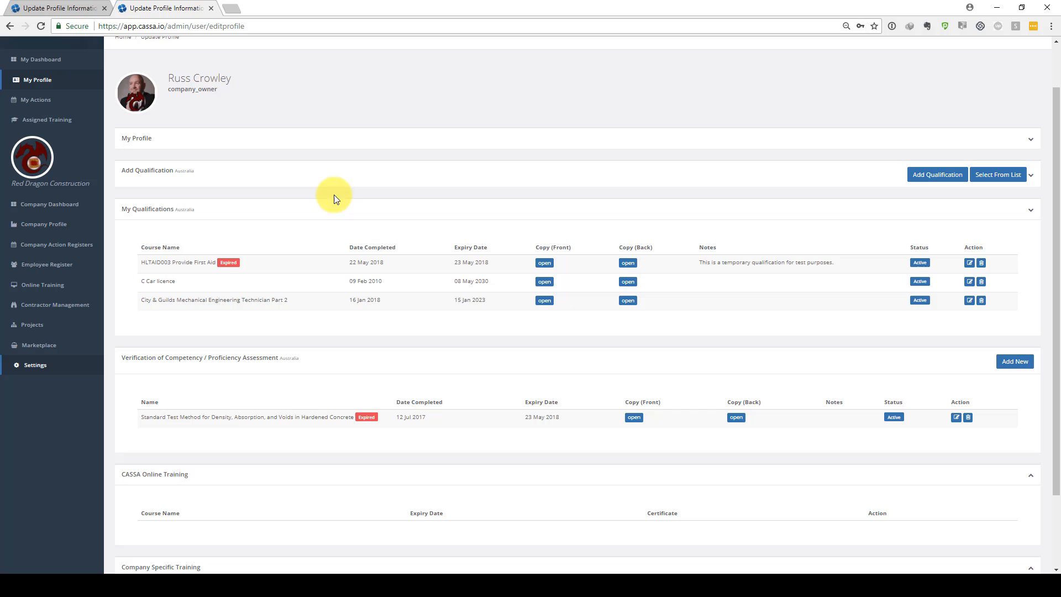
pyautogui.click(45, 224)
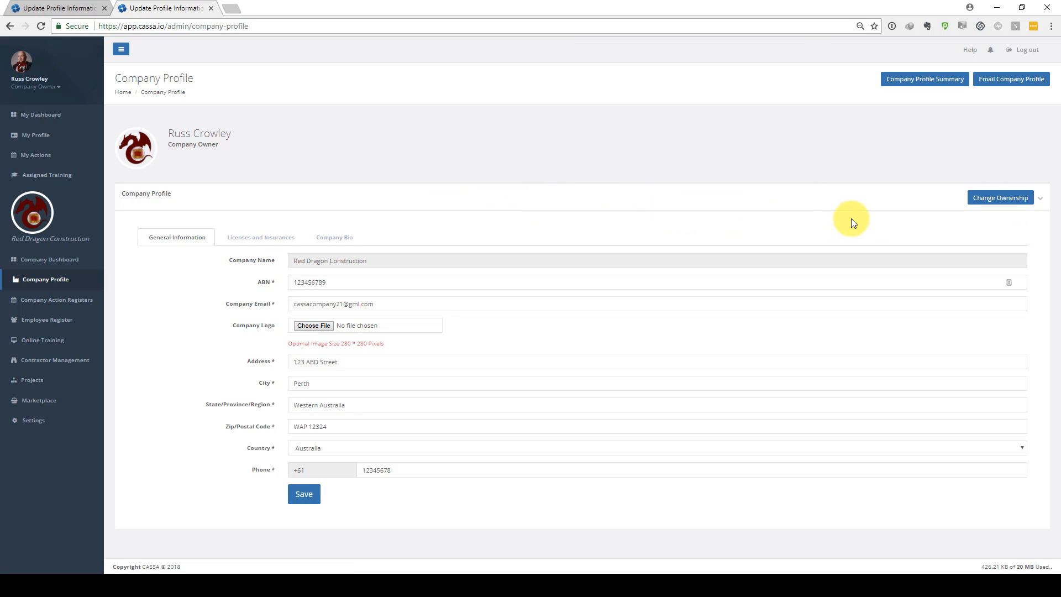
pyautogui.click(1001, 199)
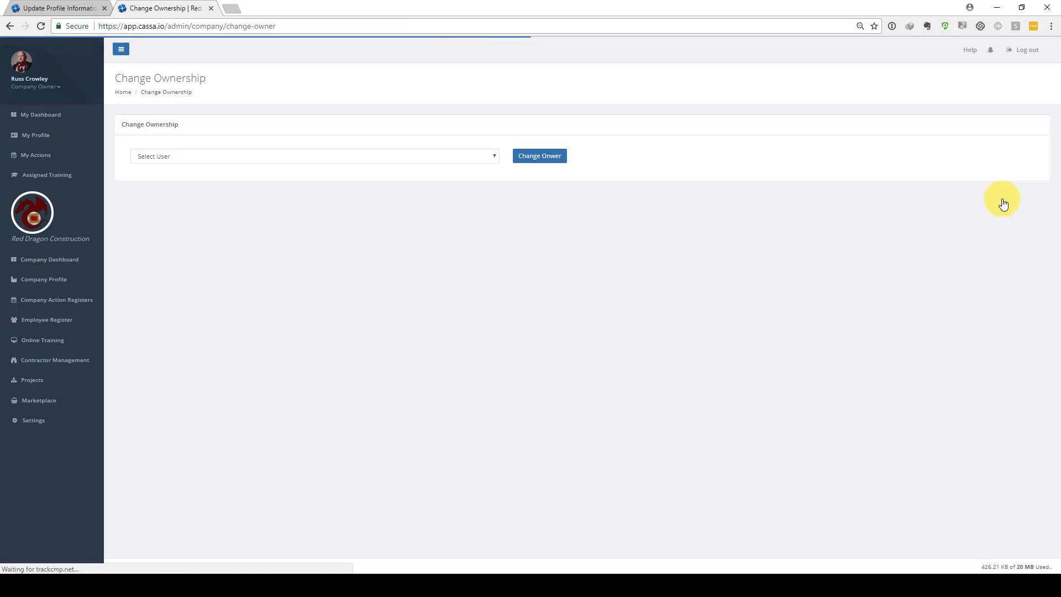
pyautogui.click(493, 157)
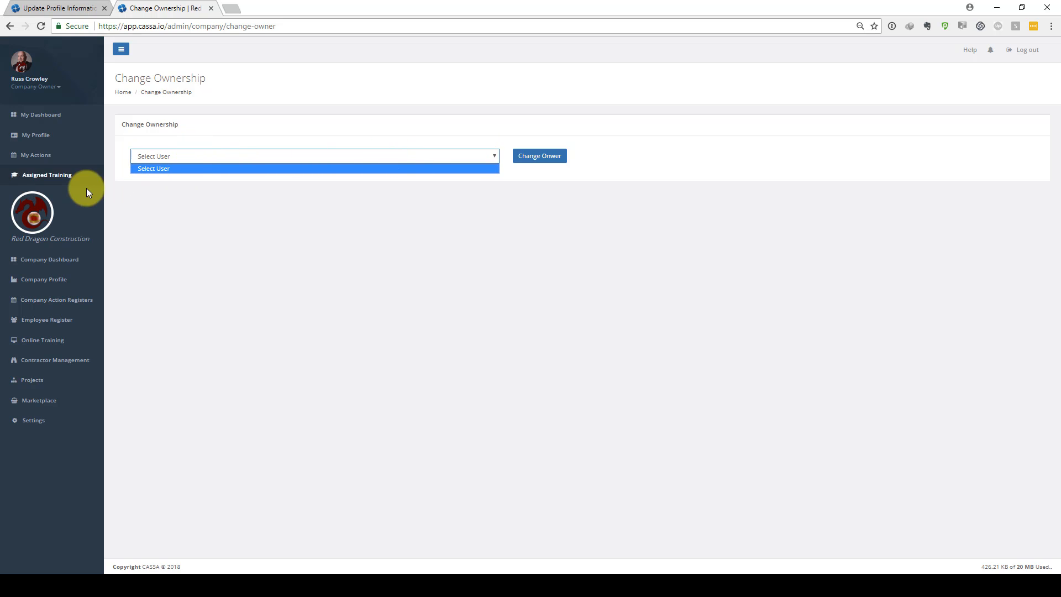
pyautogui.click(172, 229)
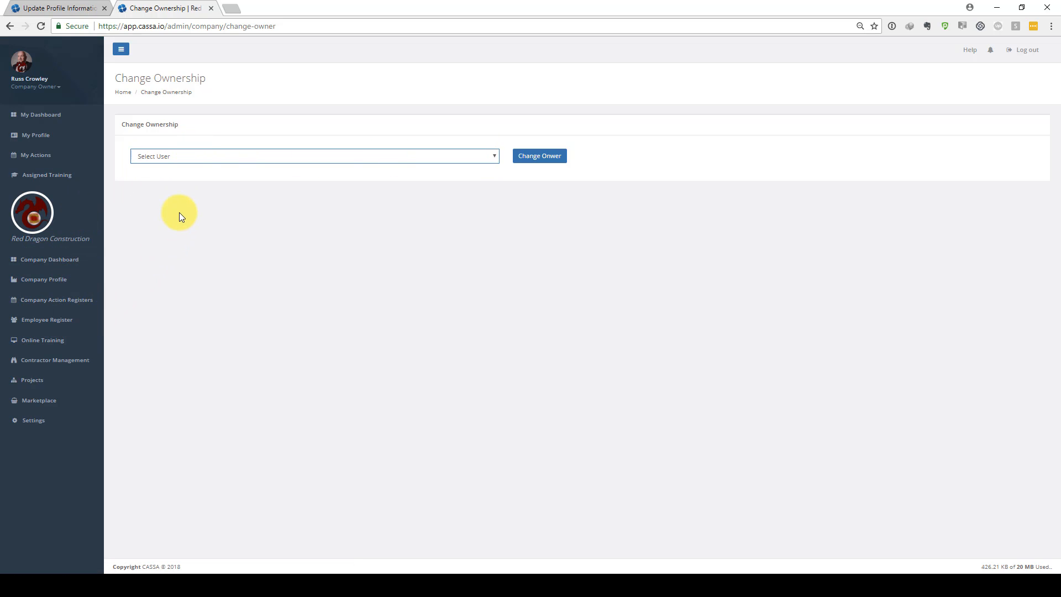